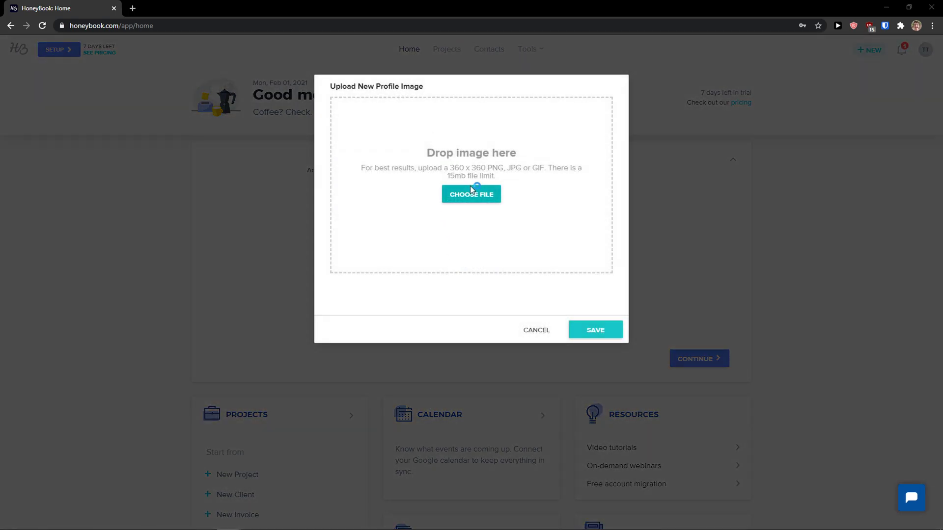
Upload the multicoloured logo PNG as the HoneyBook profile image and save it
click(470, 193)
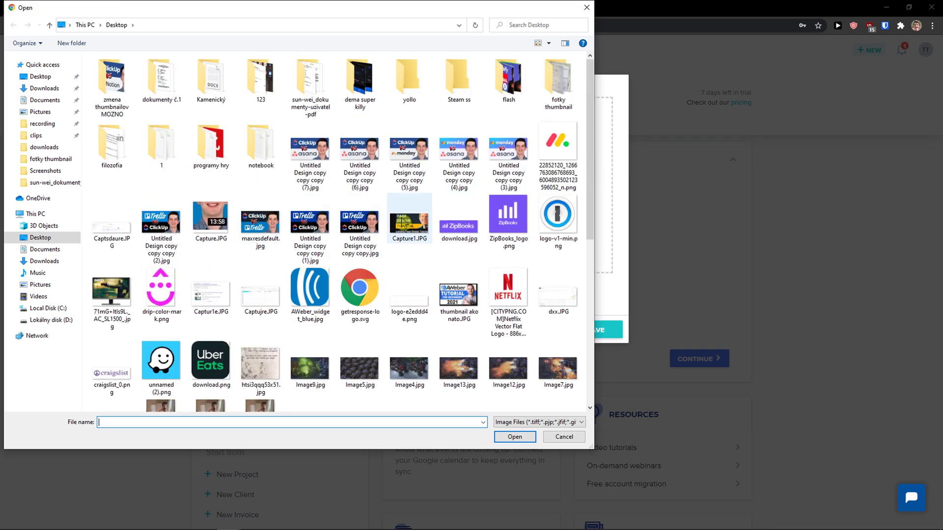
double_click(557, 162)
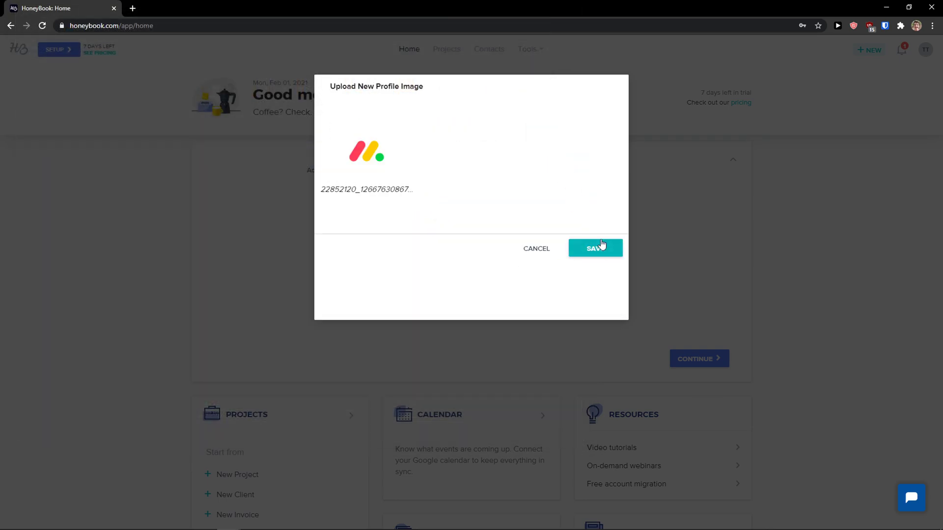
click(601, 245)
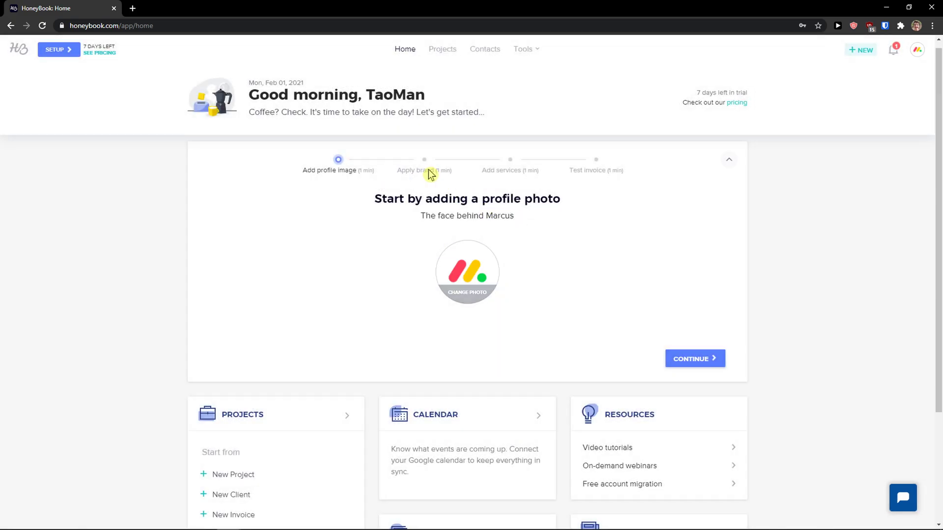
Pass the brand setup and add Coaching alongside Phone consultation as offered services
click(681, 354)
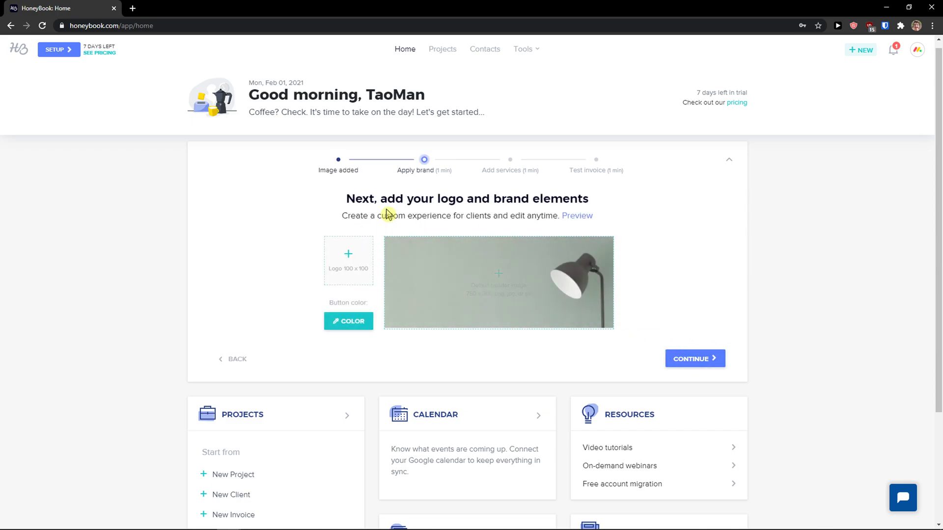
click(687, 358)
drag(316, 201, 436, 201)
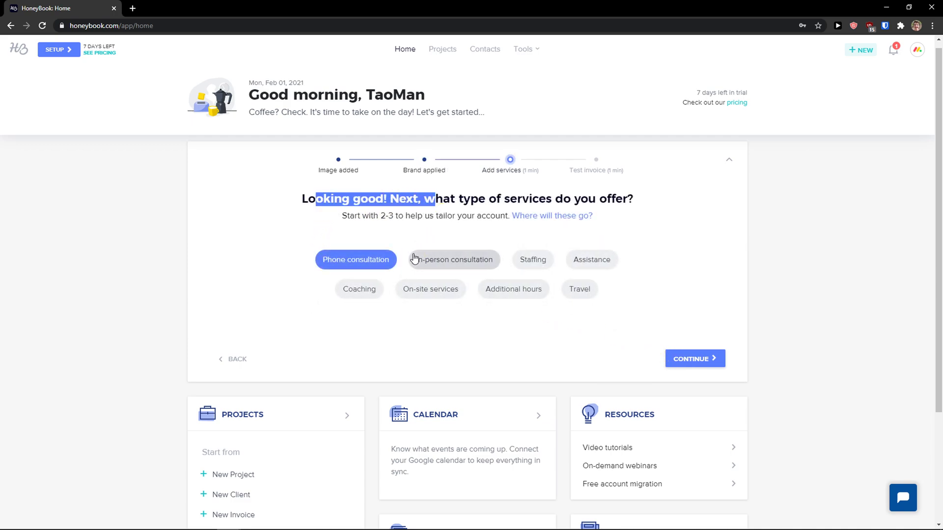
click(361, 289)
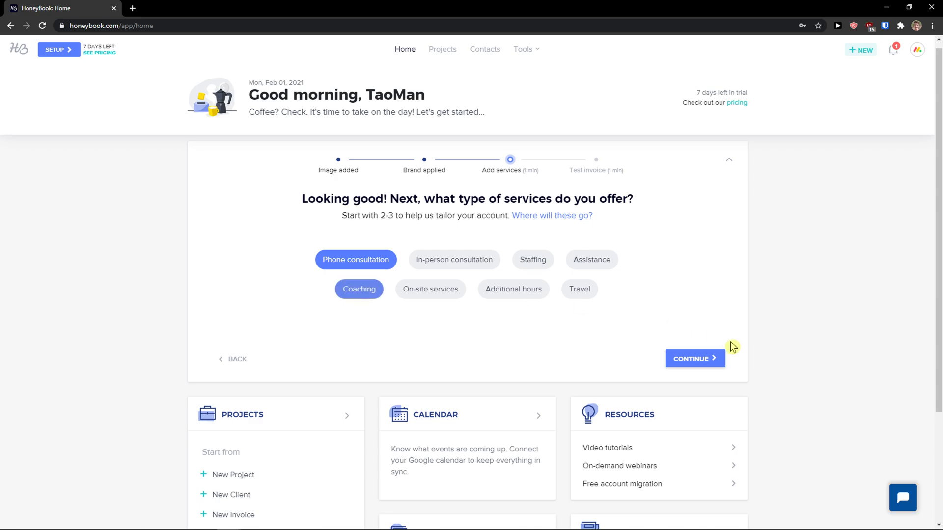
click(695, 358)
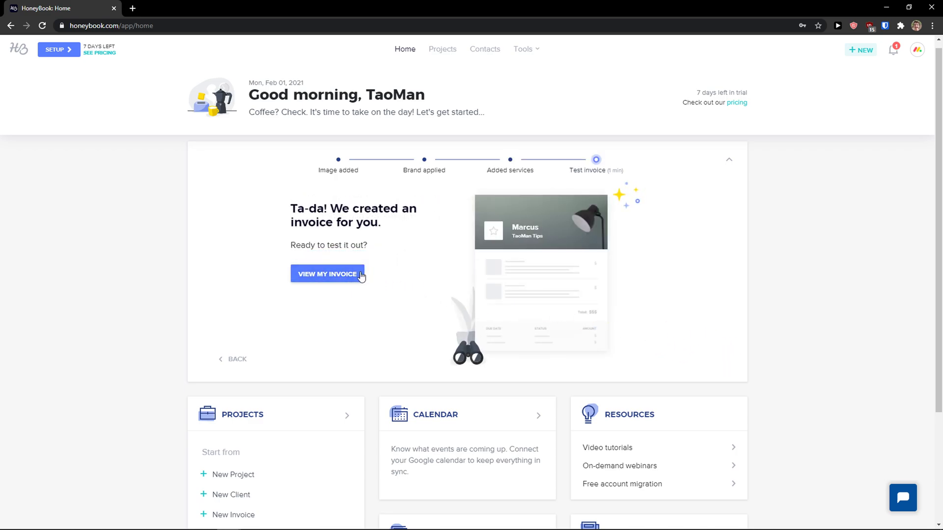
Review the generated test invoice listing Phone consultation and Coaching, then return home
click(332, 276)
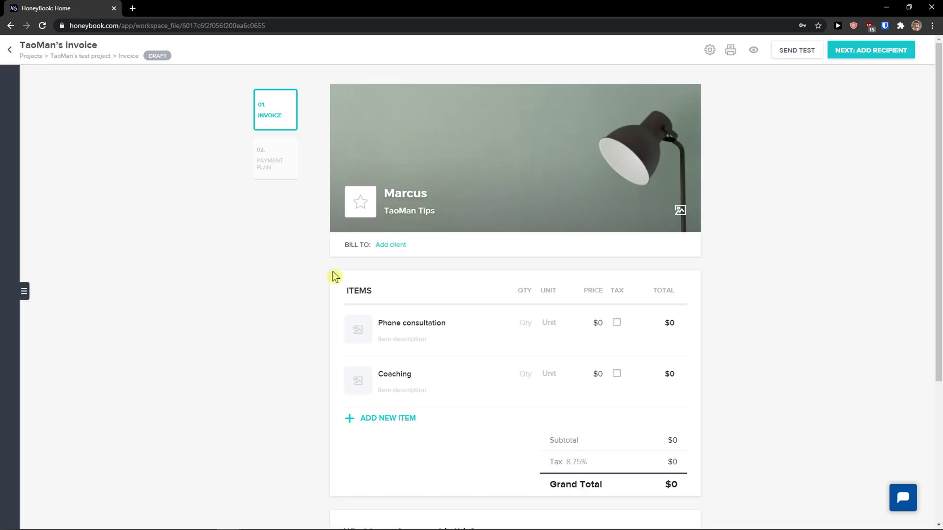
scroll(403, 263, down, 4)
scroll(400, 267, up, 4)
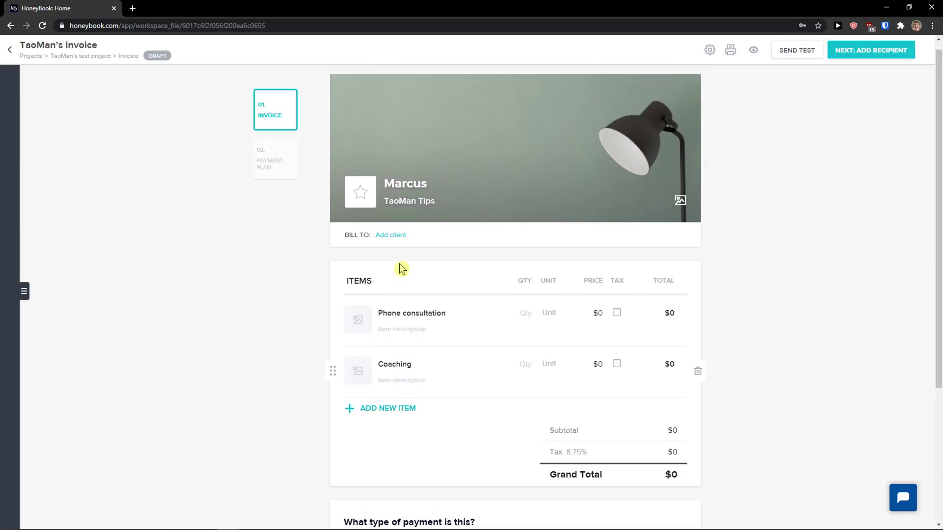
click(11, 49)
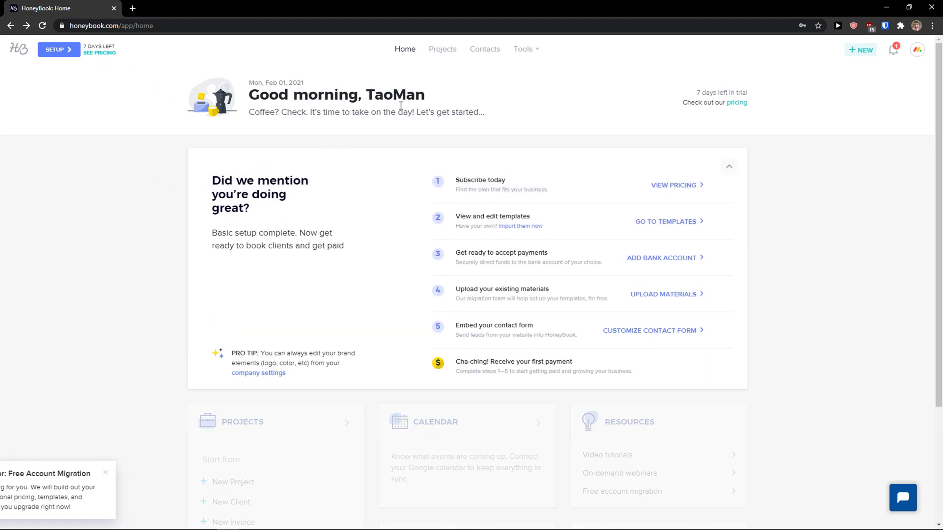
Go to the Projects pipeline, close its intro tour, and choose Create Your Next Project
scroll(381, 120, down, 1)
scroll(373, 148, up, 1)
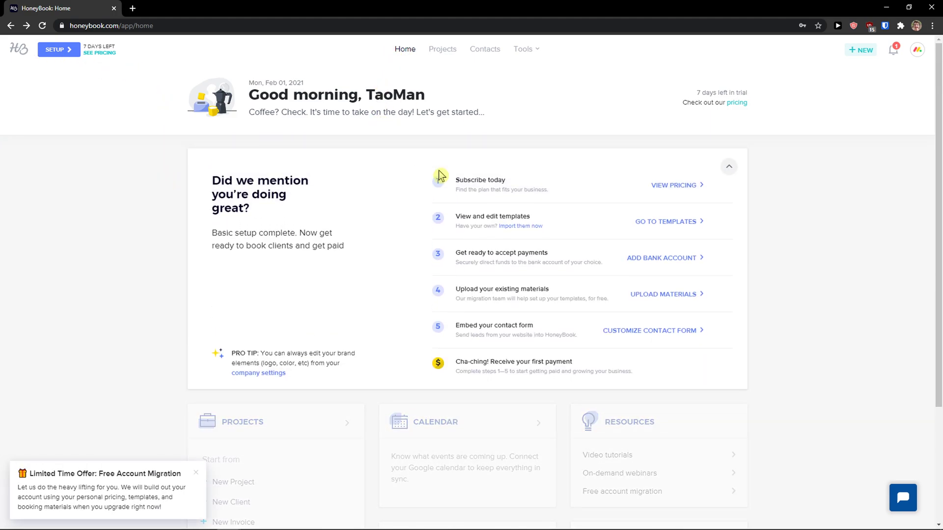
scroll(368, 225, down, 3)
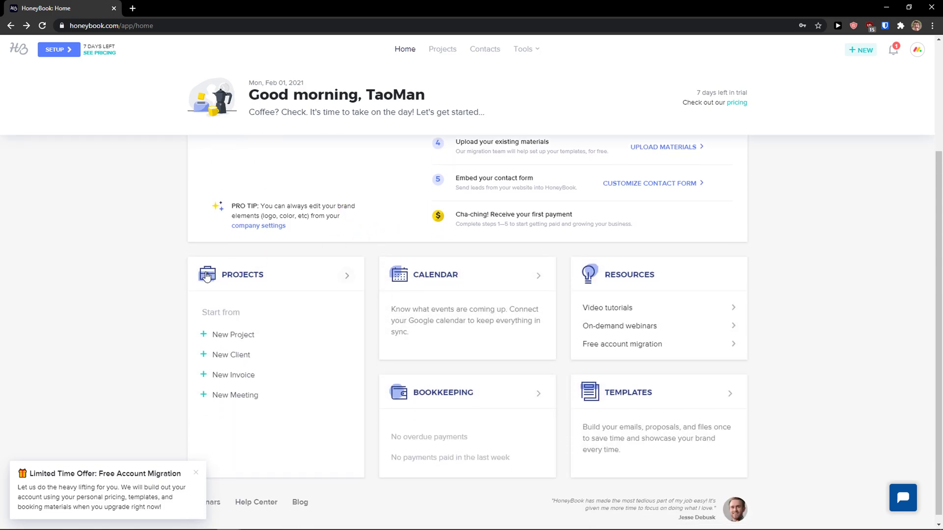
click(447, 53)
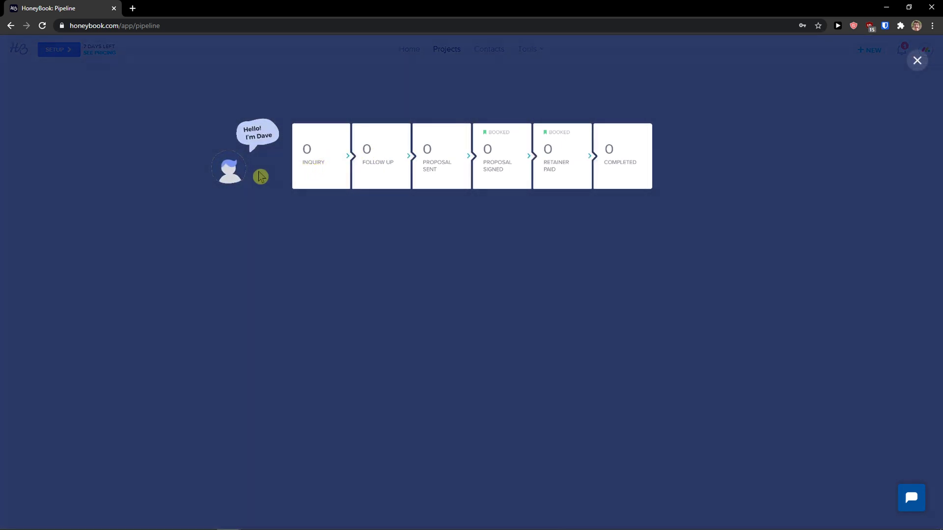
click(437, 155)
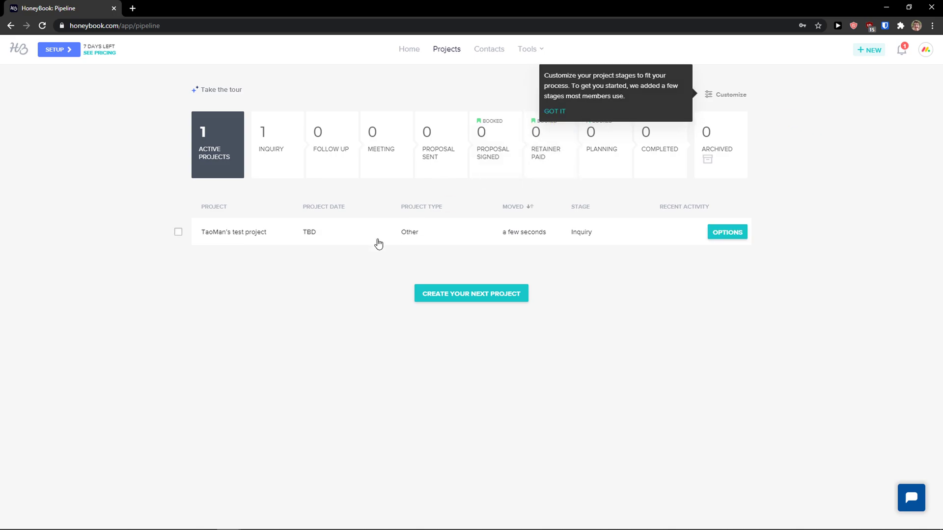
click(470, 290)
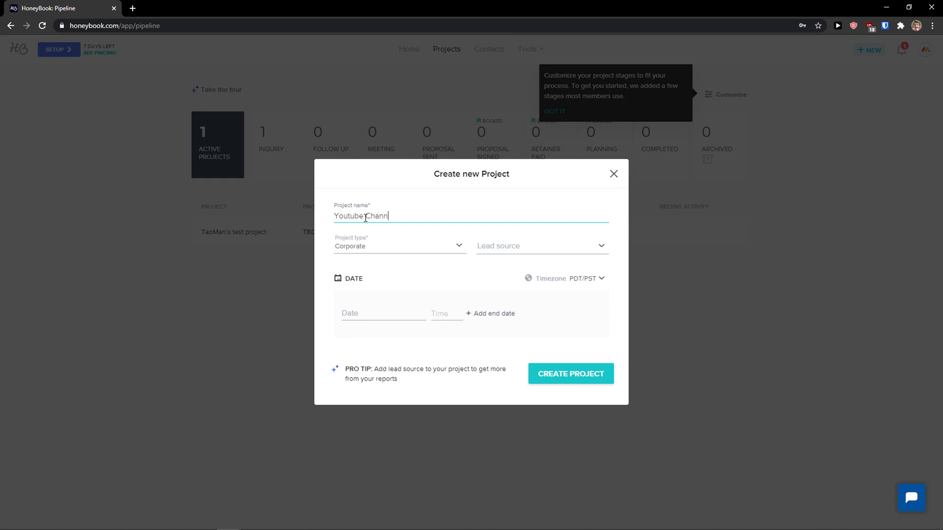
Look through project types and lead sources, keeping Corporate and leaving lead source unchanged
click(397, 256)
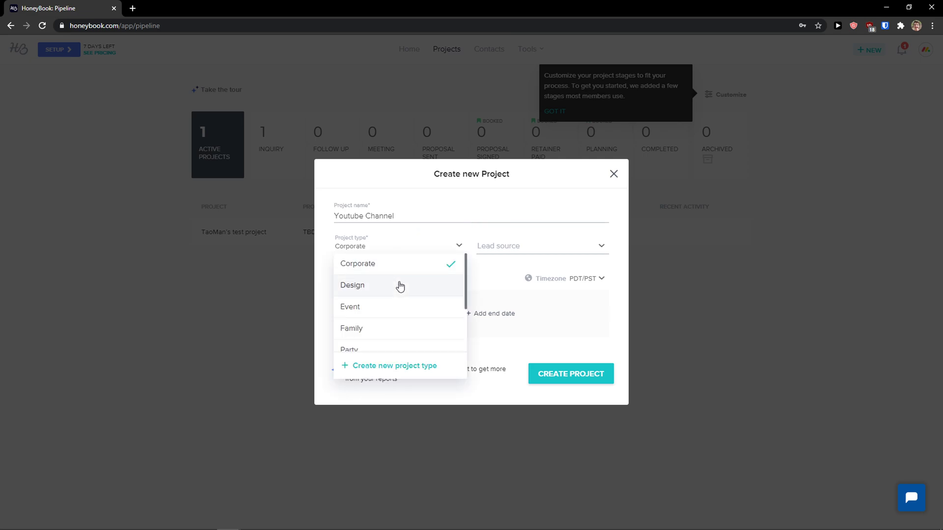
scroll(393, 297, down, 1)
scroll(395, 295, up, 2)
click(392, 270)
click(402, 246)
scroll(408, 326, down, 2)
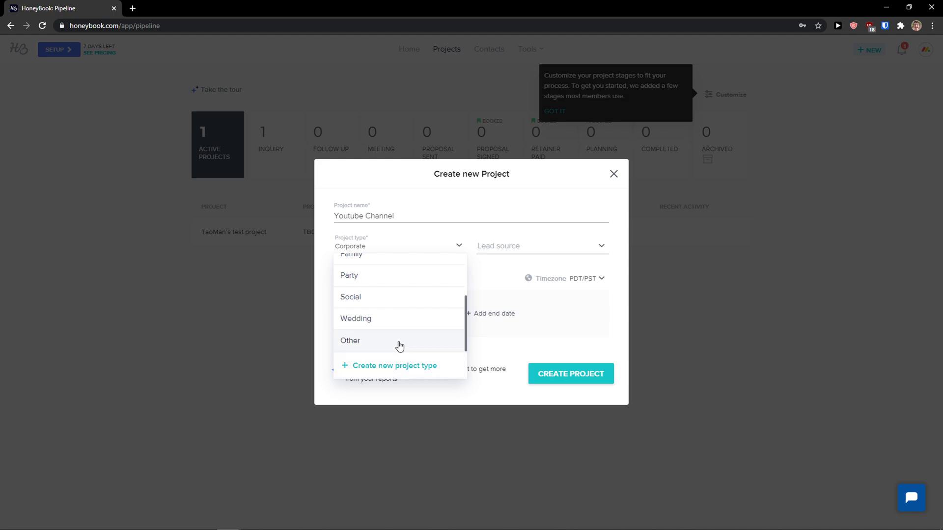
click(507, 341)
click(516, 248)
scroll(544, 287, down, 3)
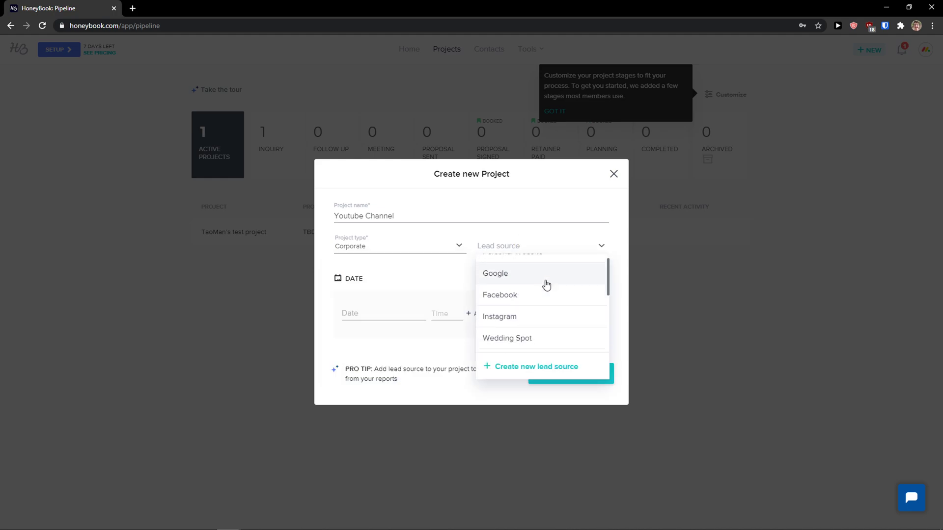
scroll(547, 291, down, 1)
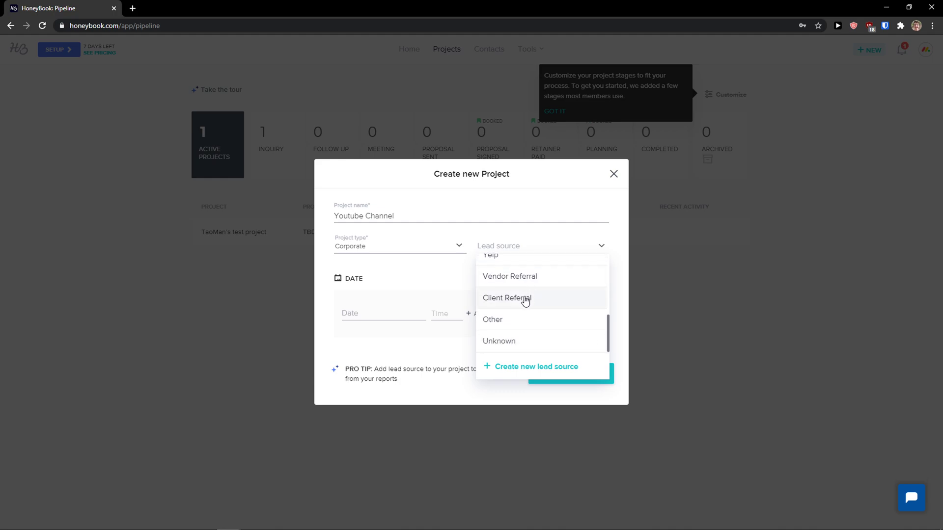
scroll(534, 315, up, 5)
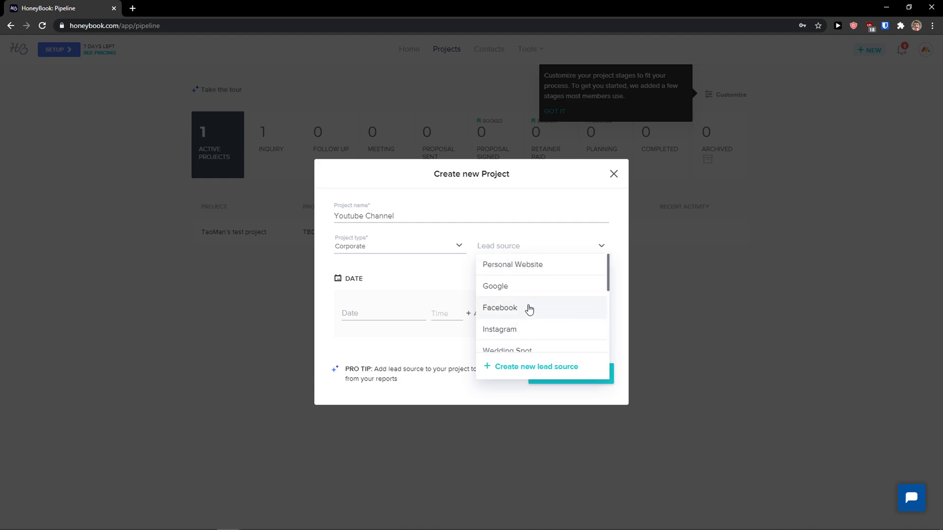
scroll(539, 275, down, 5)
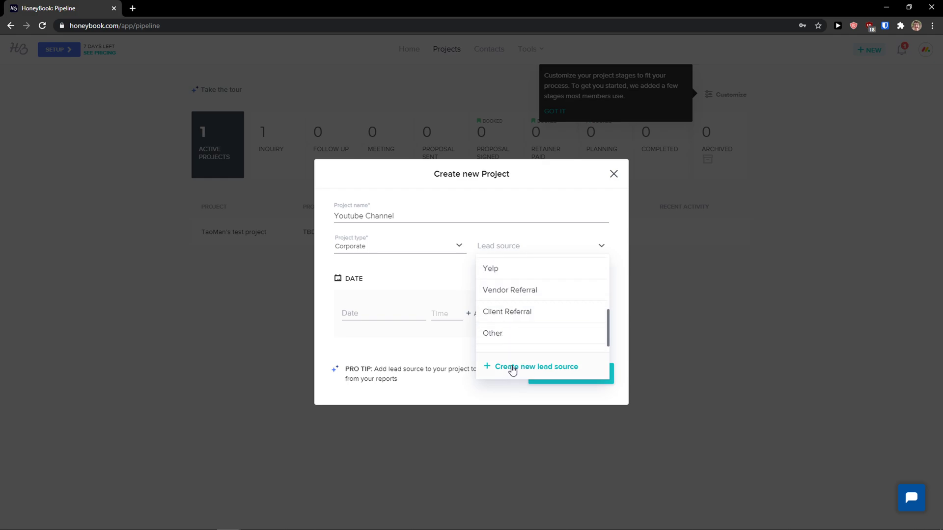
key(ctrl+plus)
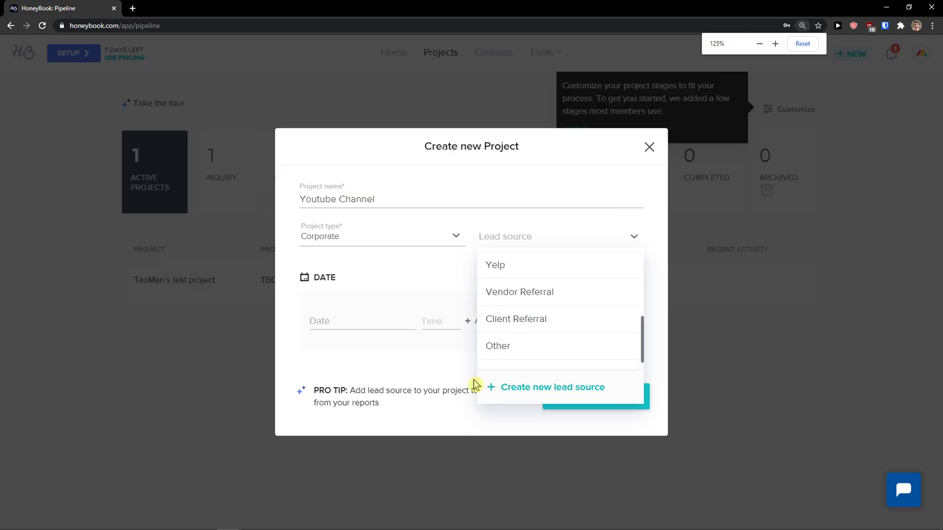
click(400, 354)
Set the date to Feb 3, 2021 and time to 12:00 pm, then create the project
click(380, 324)
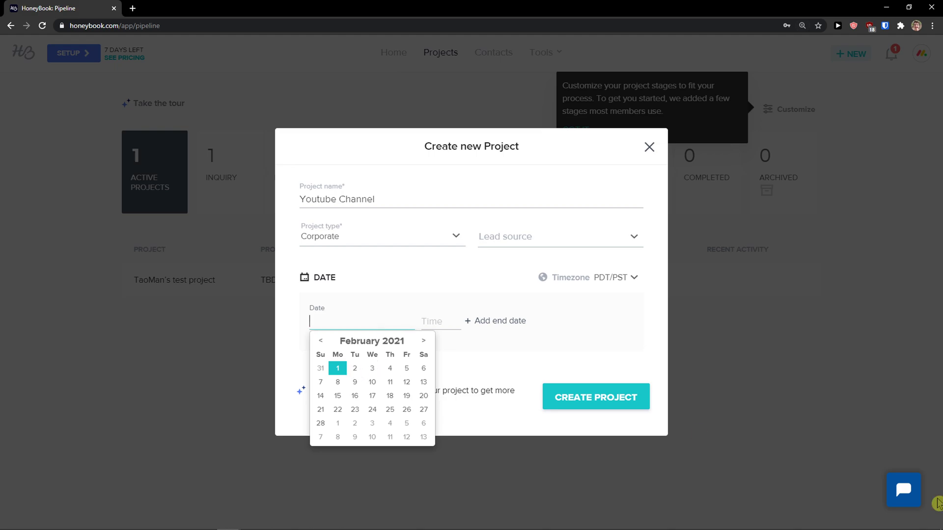
click(372, 369)
click(444, 322)
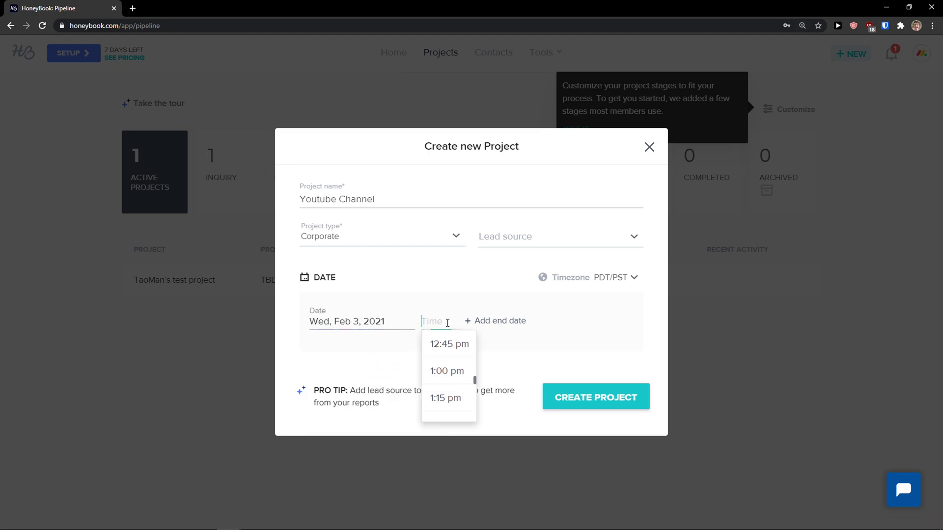
scroll(447, 388, up, 3)
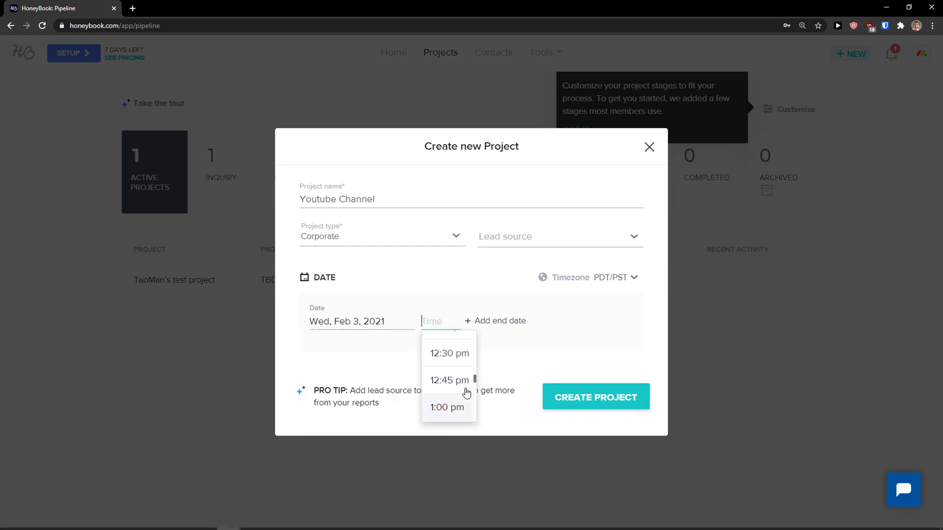
scroll(450, 386, down, 1)
click(448, 366)
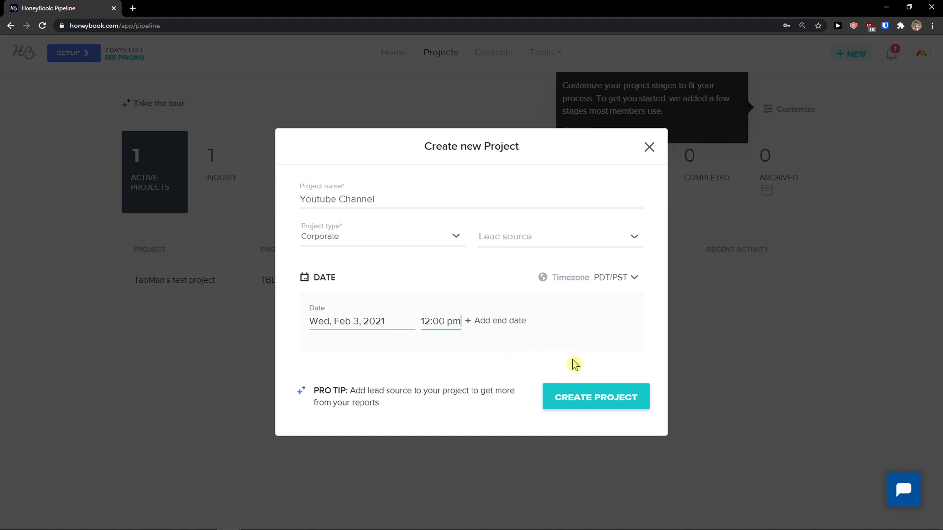
click(573, 398)
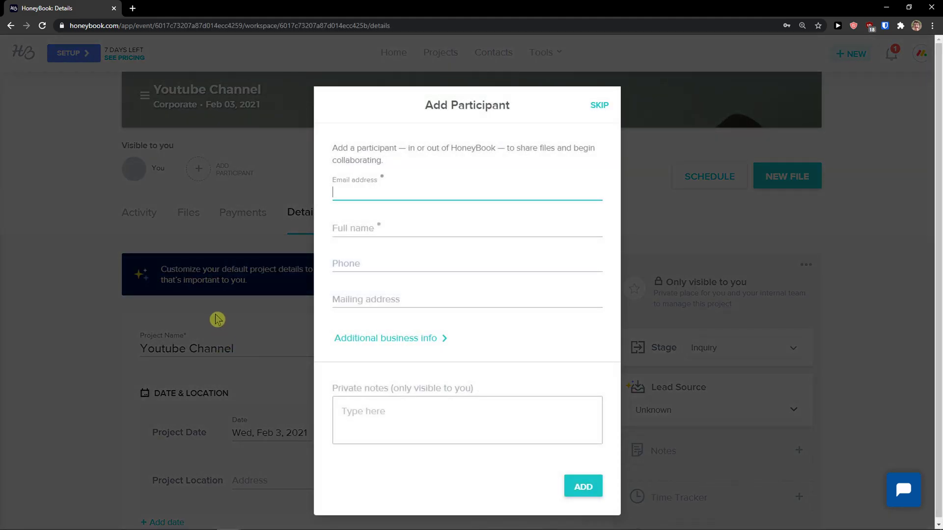
Skip the Add Participant dialog, leaving Youtube Channel with no participants
drag(347, 156, 535, 162)
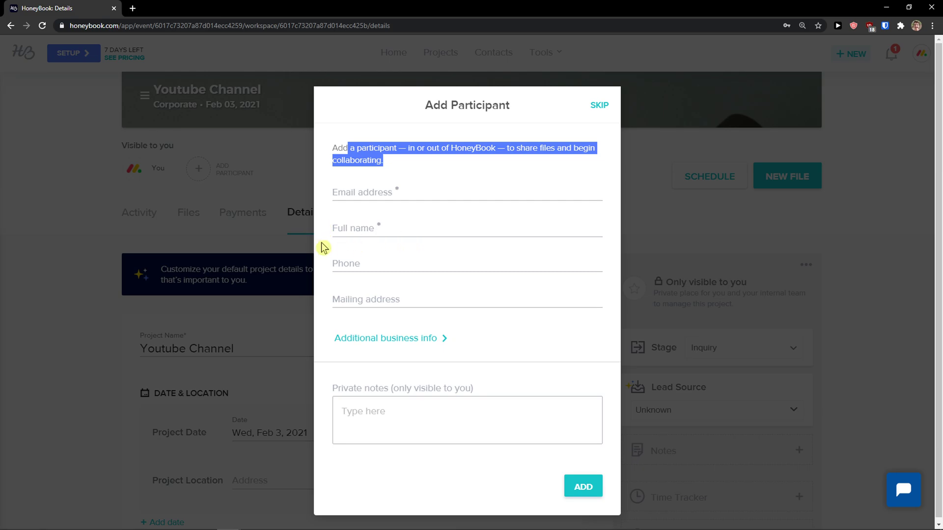
click(599, 107)
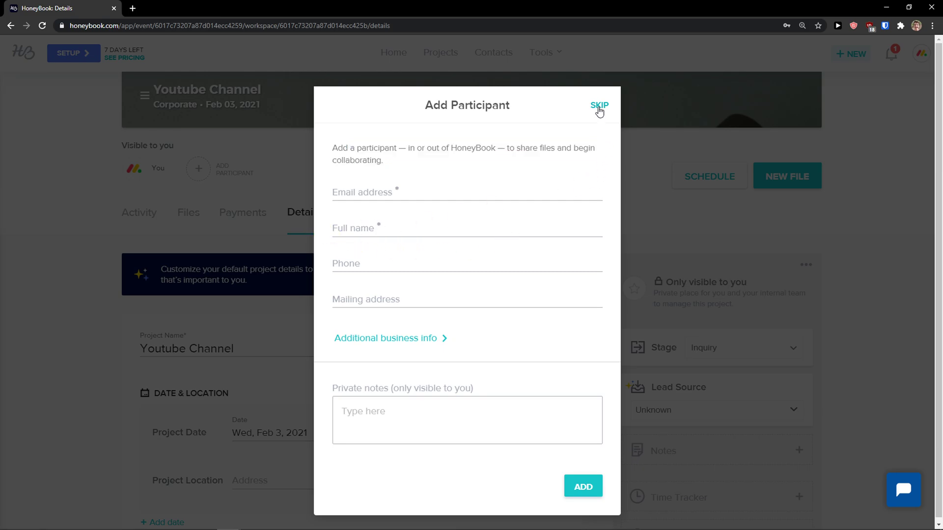
scroll(353, 202, down, 1)
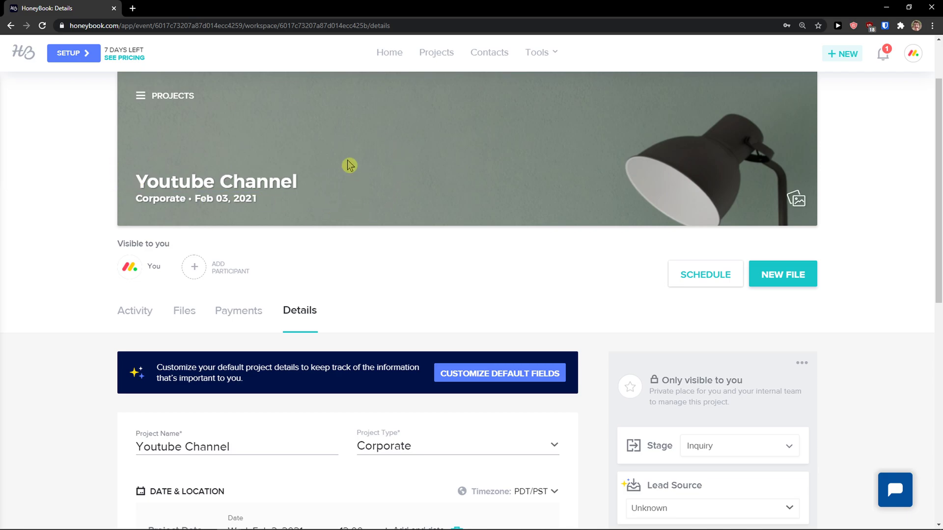
scroll(276, 202, down, 2)
scroll(113, 218, down, 1)
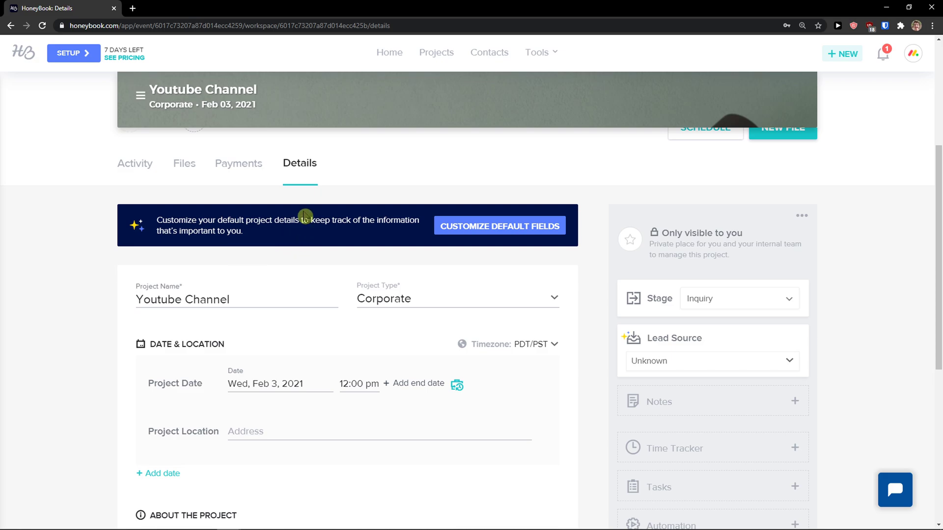
scroll(242, 225, down, 1)
scroll(207, 221, down, 1)
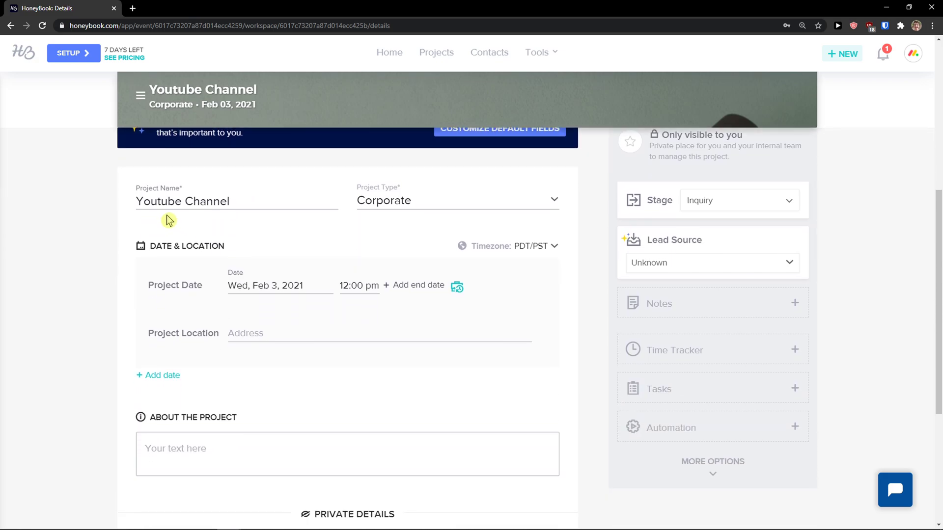
scroll(295, 216, down, 3)
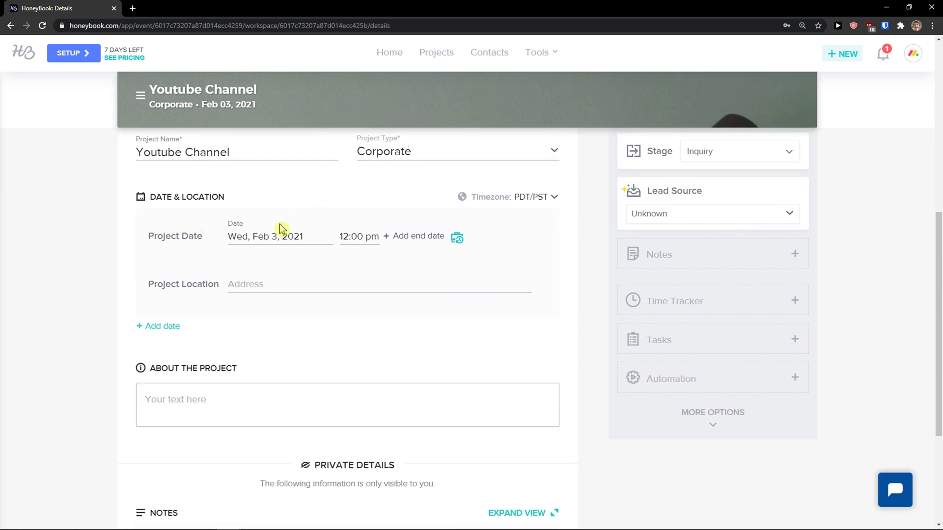
scroll(214, 301, down, 1)
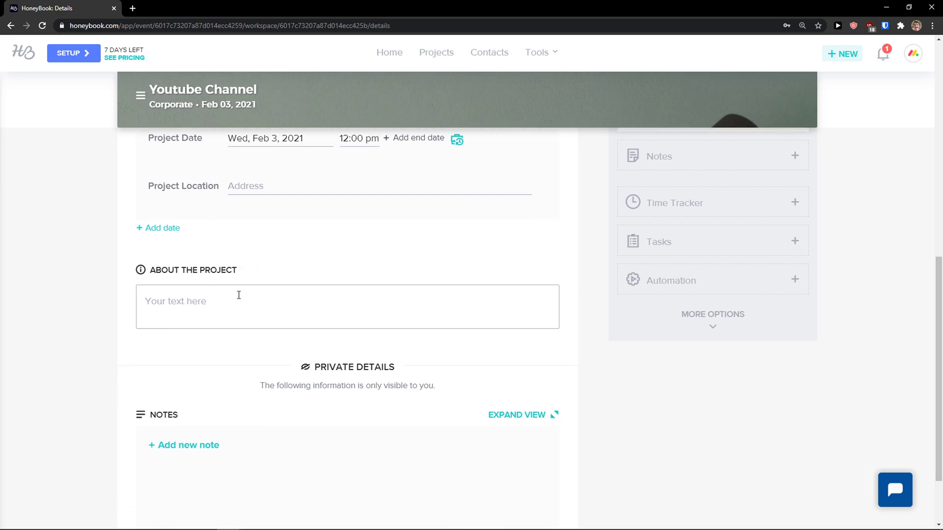
scroll(192, 303, down, 2)
scroll(239, 352, up, 5)
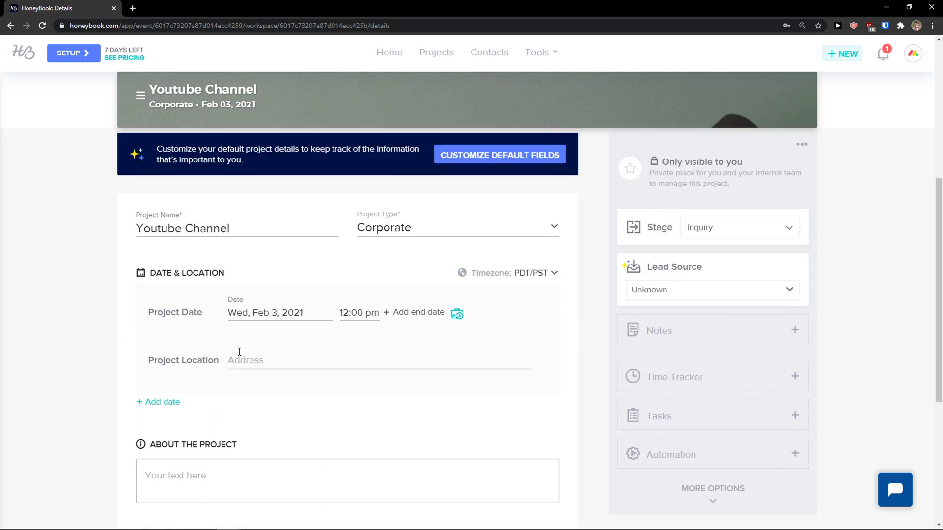
scroll(239, 352, up, 2)
click(135, 175)
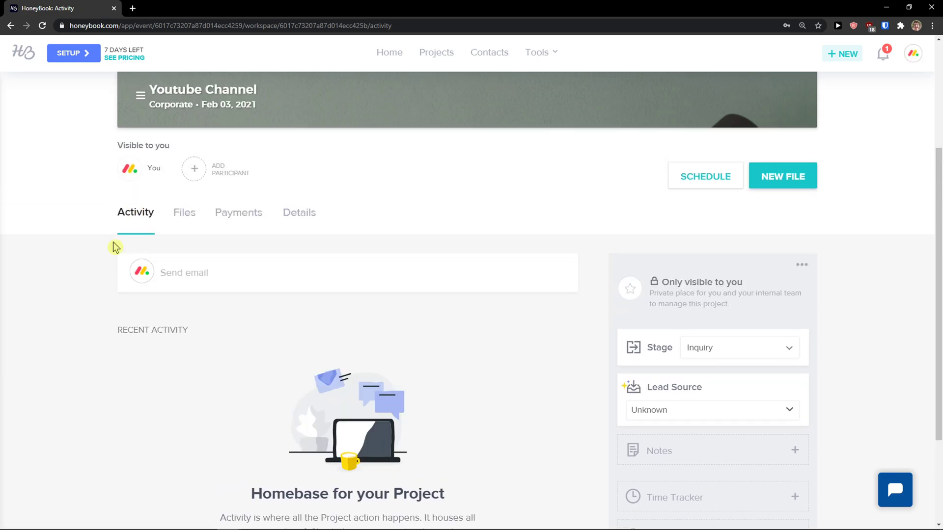
scroll(196, 245, down, 2)
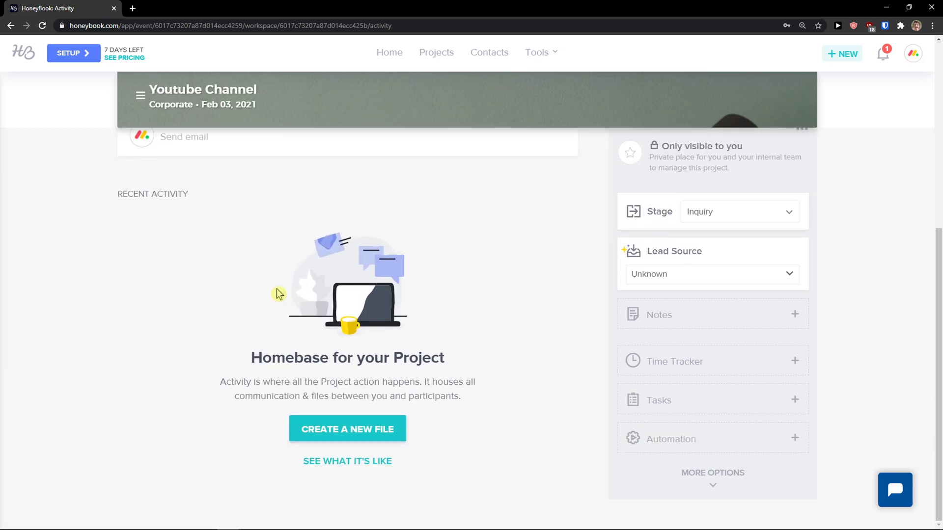
scroll(255, 349, up, 2)
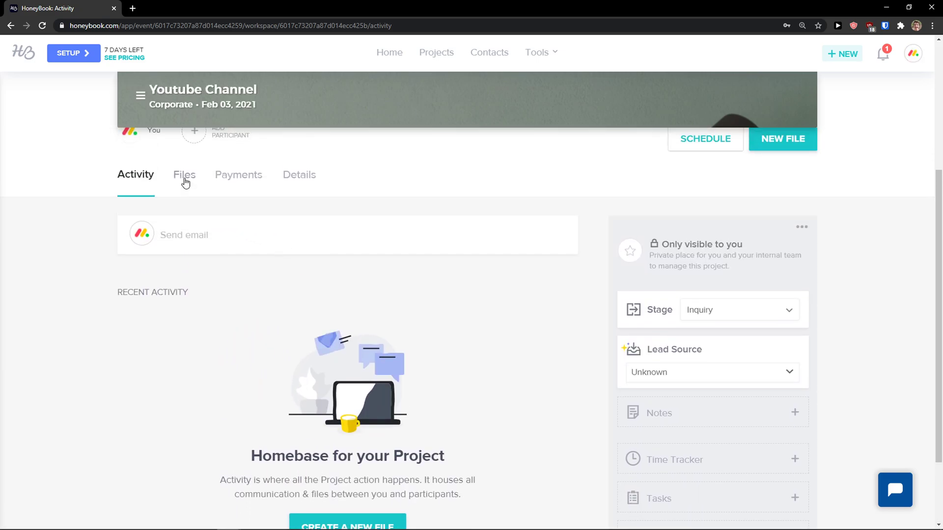
click(184, 176)
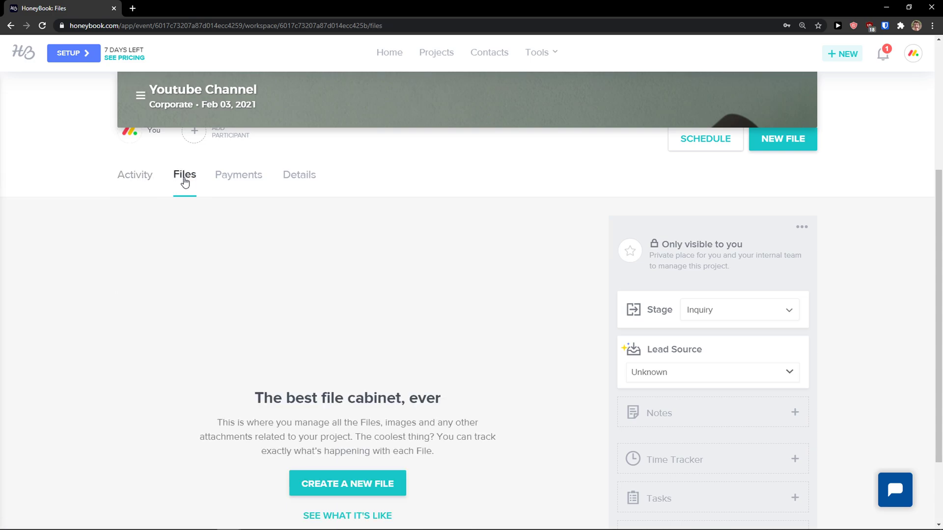
scroll(321, 312, down, 1)
scroll(320, 313, up, 1)
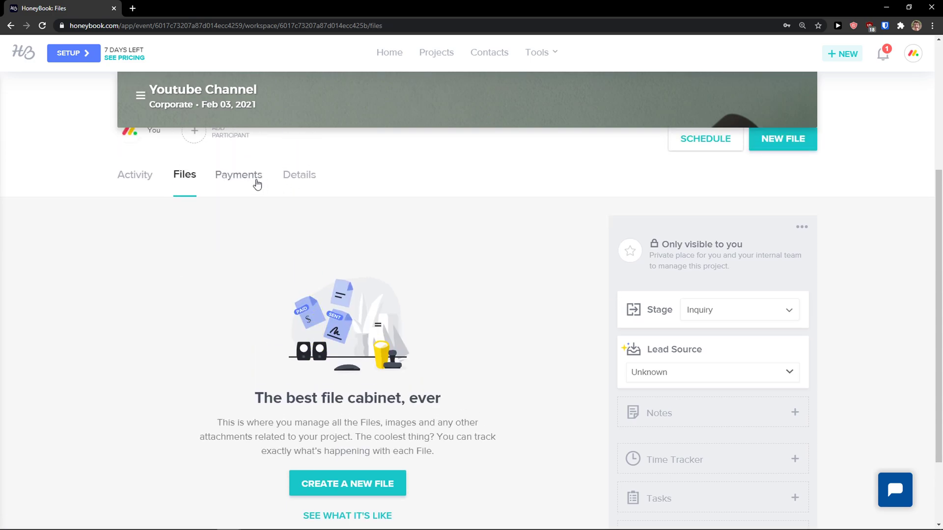
click(256, 185)
scroll(284, 413, down, 1)
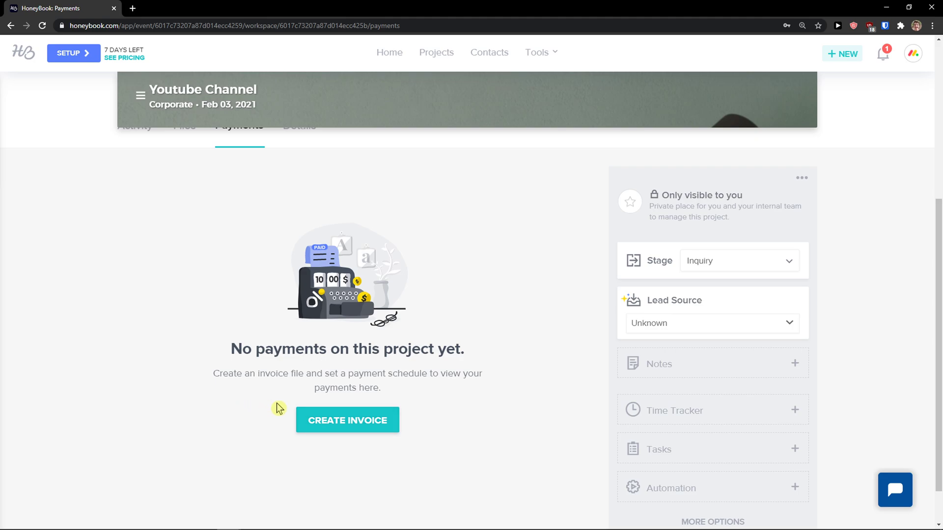
scroll(473, 420, up, 2)
click(299, 224)
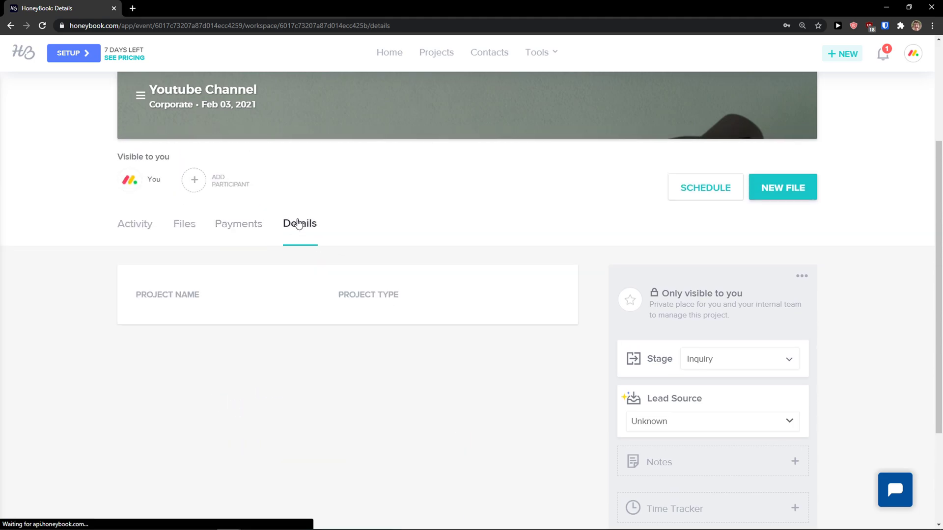
scroll(332, 284, down, 2)
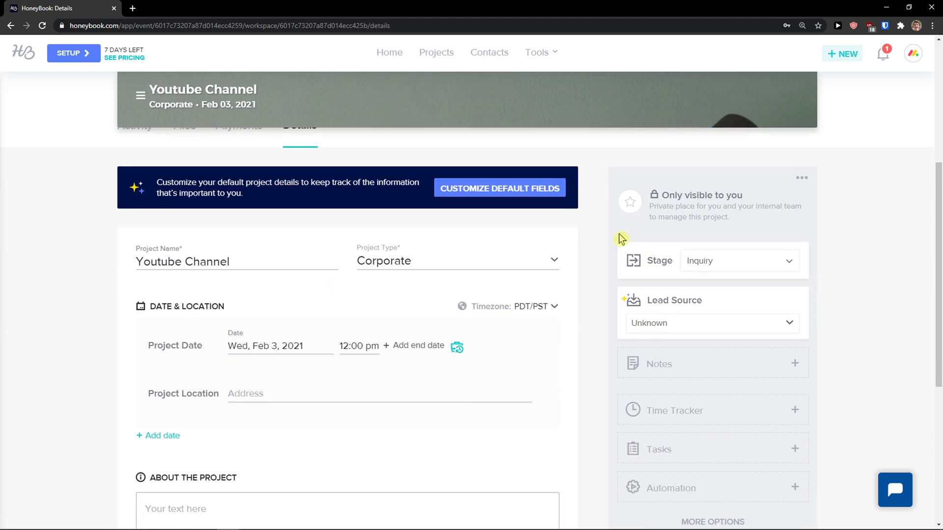
scroll(705, 214, down, 1)
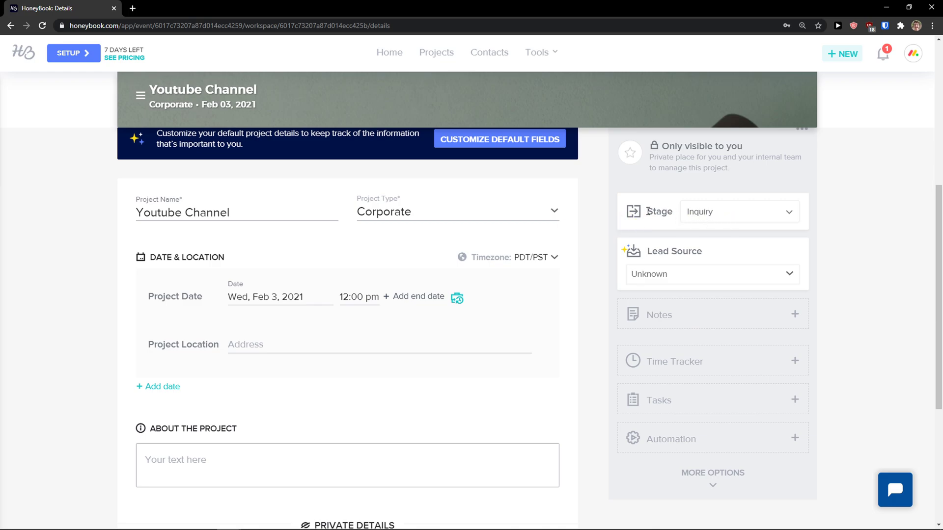
Leave the stage at Inquiry, set the lead source to Google, and enable the Time Tracker
click(748, 216)
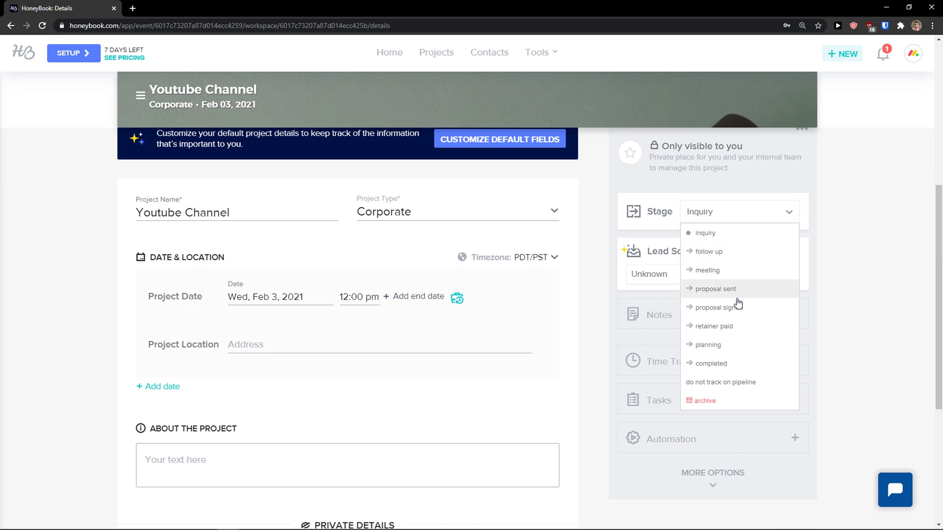
click(858, 310)
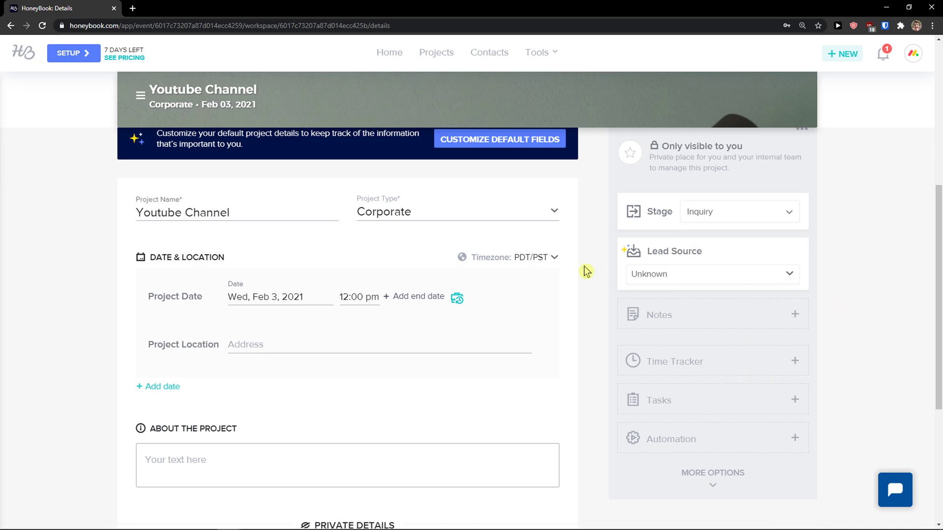
click(687, 277)
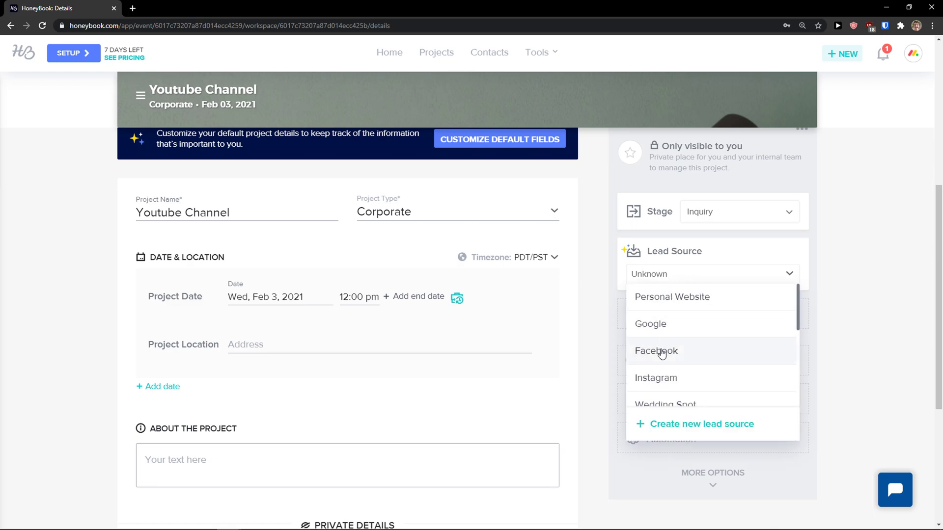
click(682, 337)
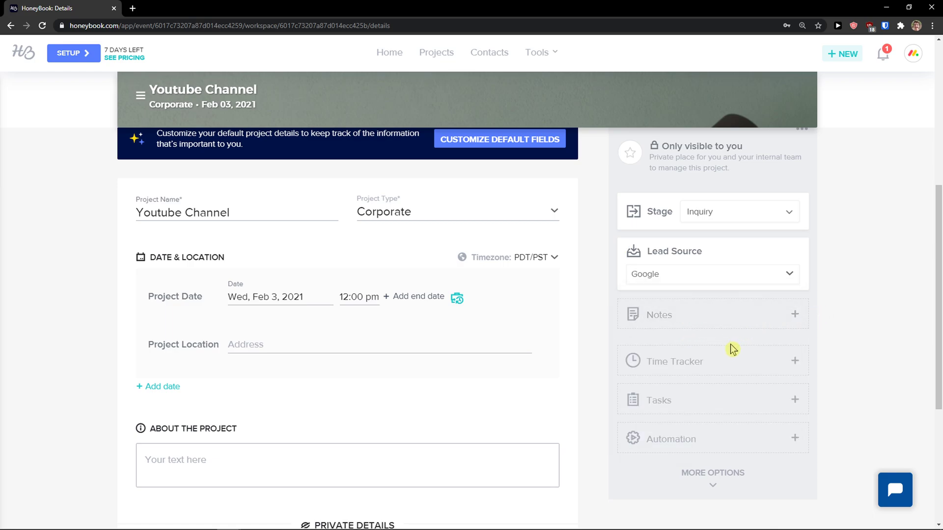
scroll(729, 356, down, 1)
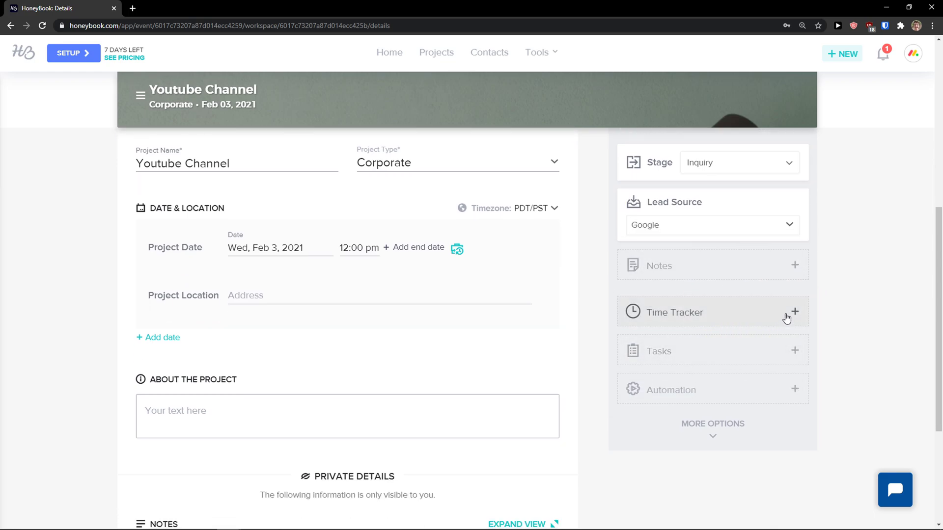
click(796, 315)
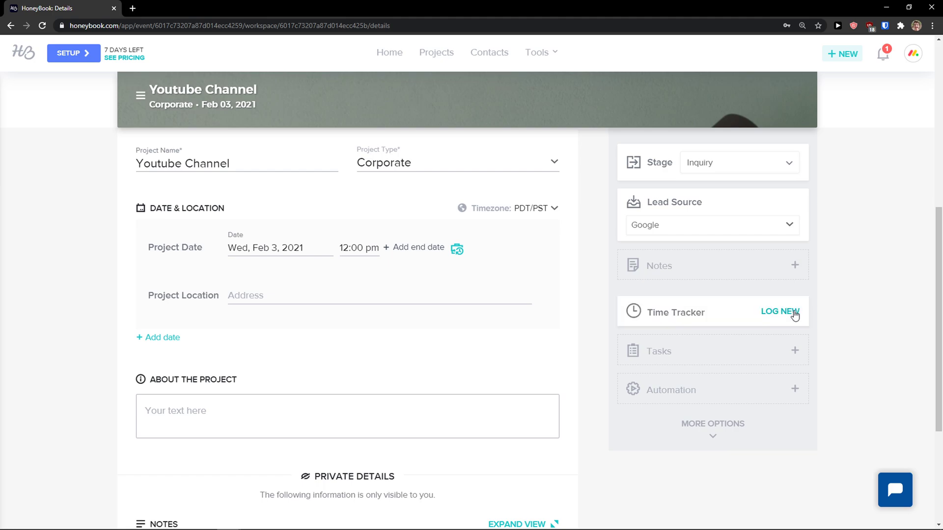
Log a Brainstorming entry of 10 hours at $15/hour dated Feb 01, 2021, totalling $150
click(782, 312)
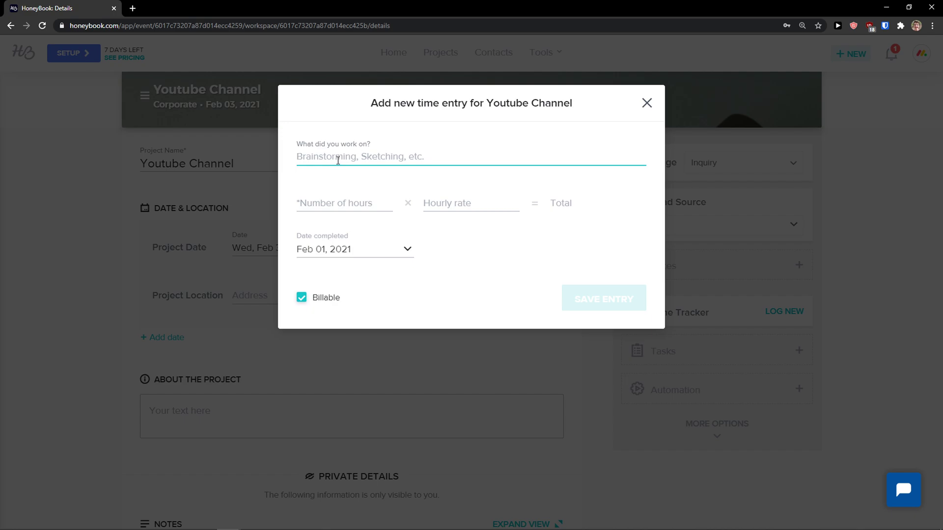
text(Brainstorming)
key(Tab)
text(10)
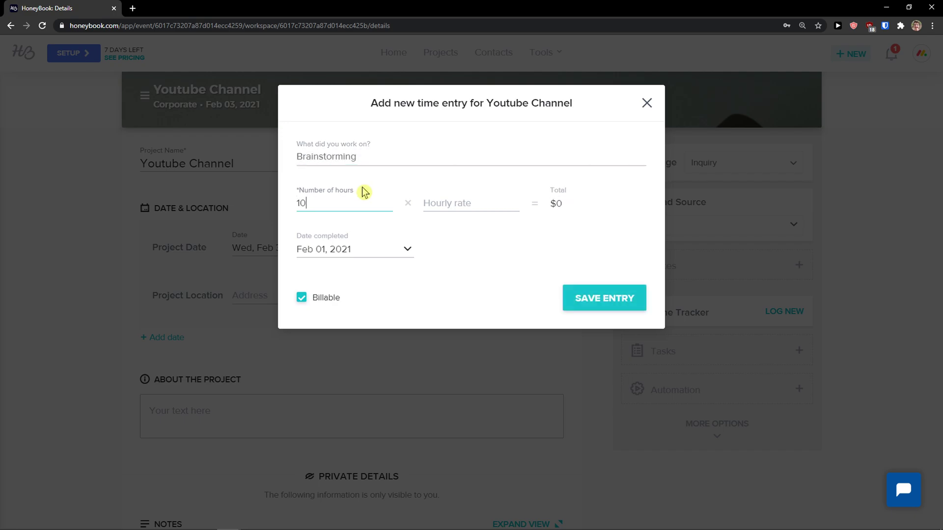
click(435, 204)
click(455, 219)
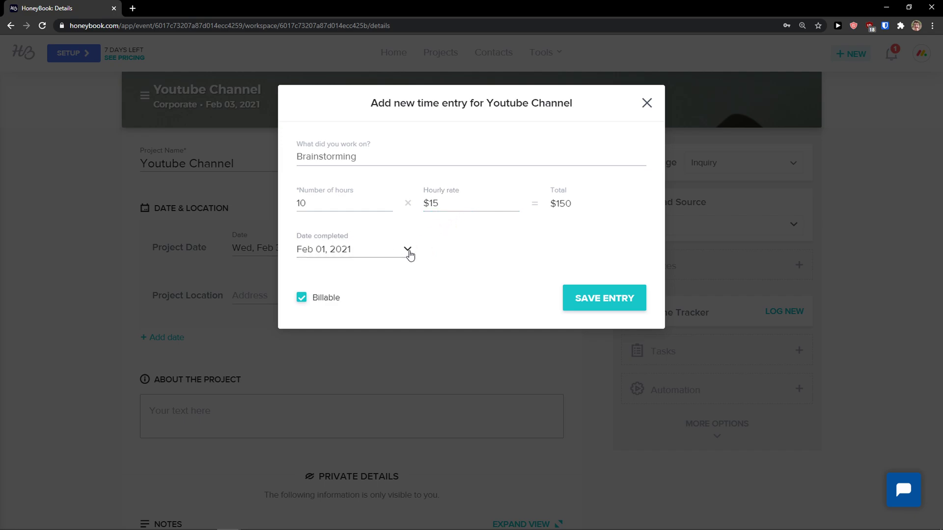
click(408, 250)
click(325, 296)
click(628, 302)
scroll(600, 336, down, 1)
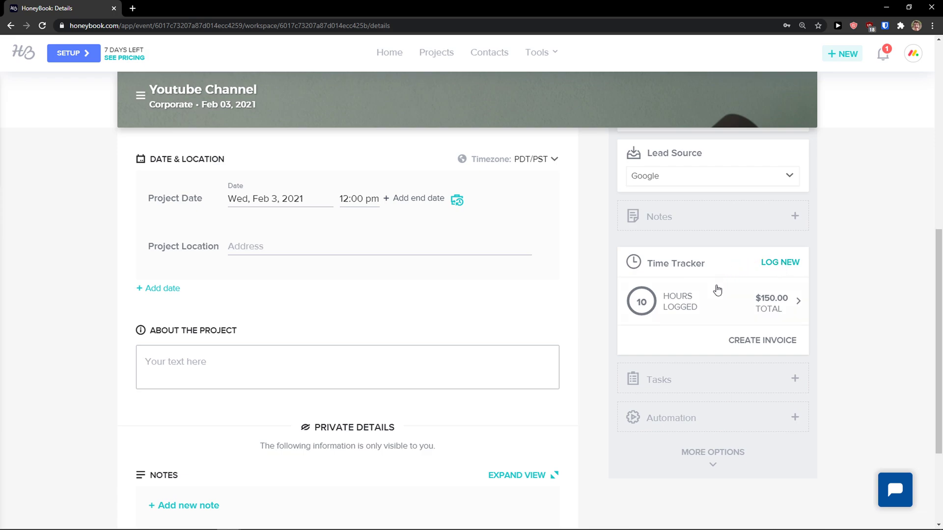
Add a 'Youtube video' task to the project and delete the empty extra task
scroll(715, 290, down, 1)
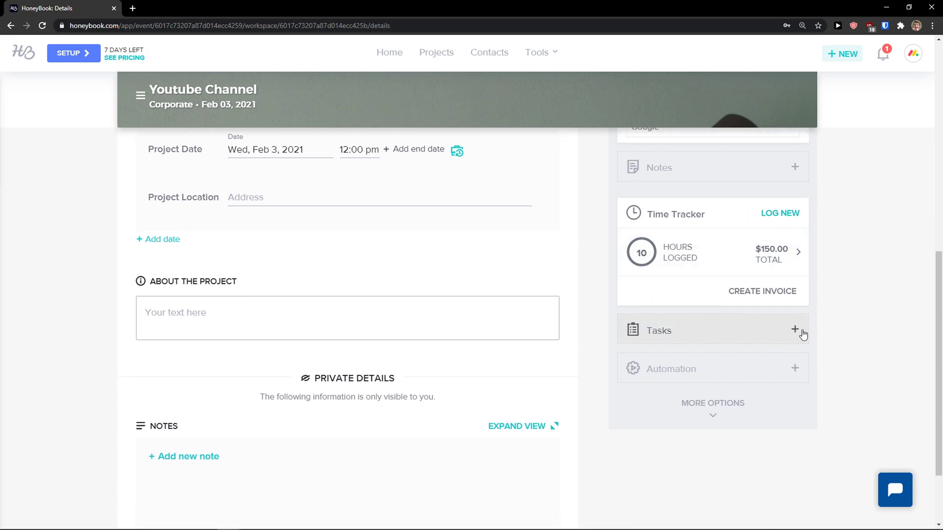
click(795, 330)
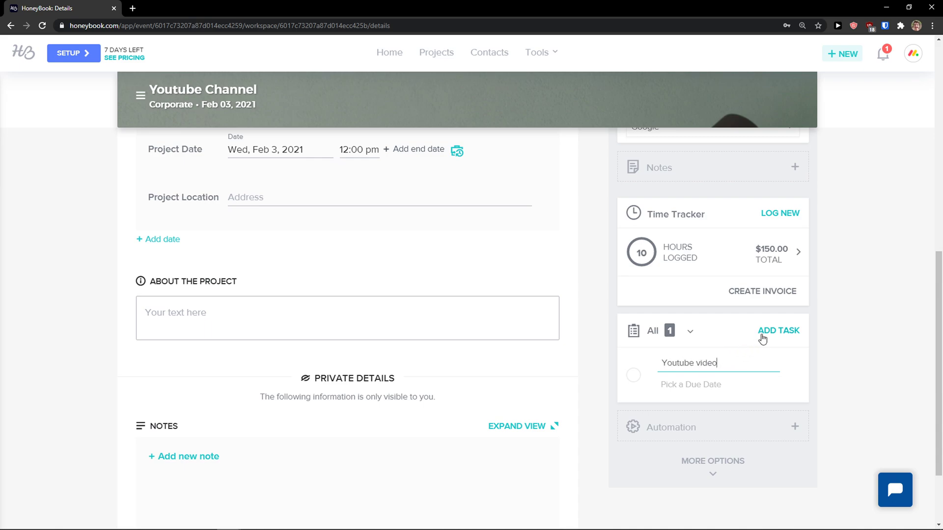
click(763, 336)
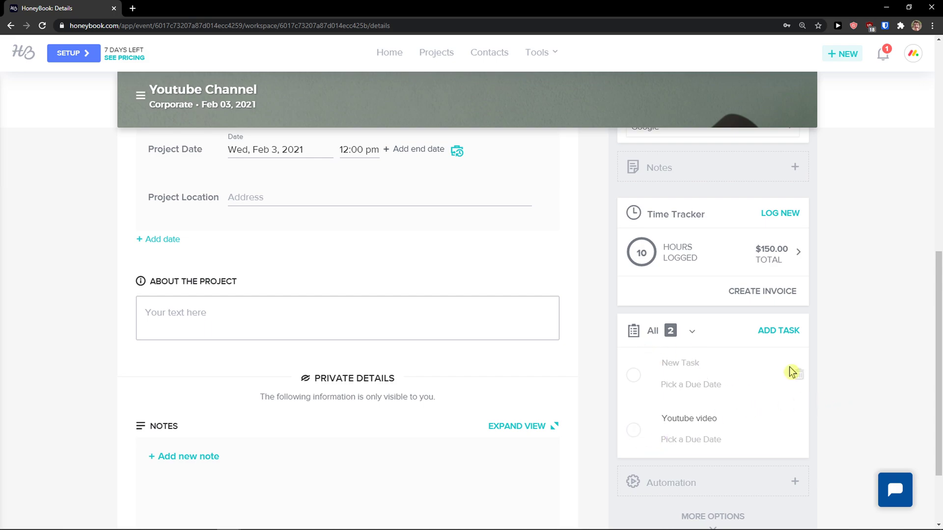
click(798, 375)
scroll(737, 385, down, 1)
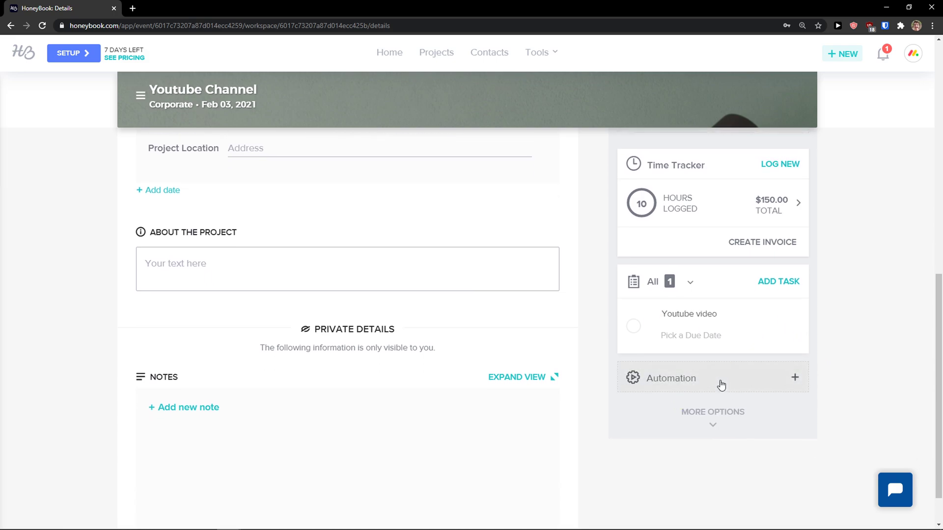
Try adding an automation workflow, dismiss the warning, and expand the extra project tools
click(721, 384)
click(590, 366)
scroll(737, 393, up, 3)
scroll(712, 412, down, 2)
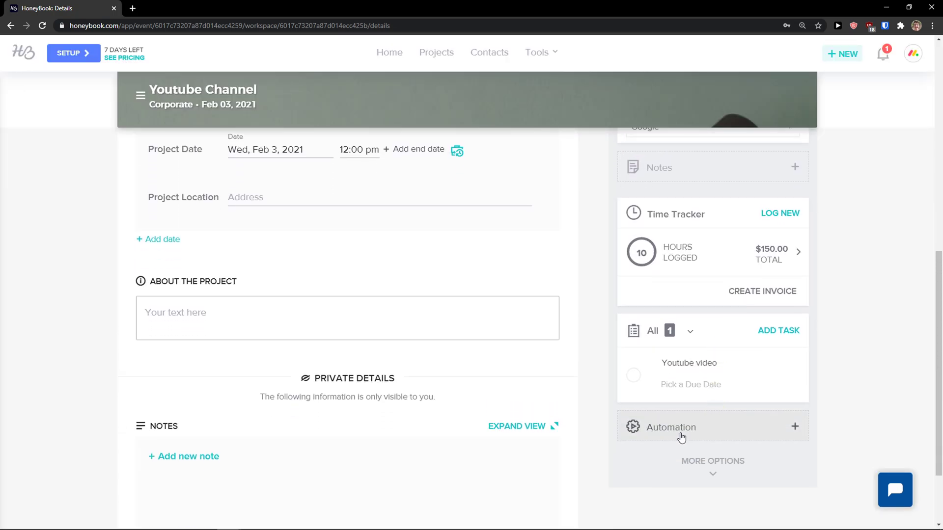
click(713, 464)
scroll(715, 464, down, 1)
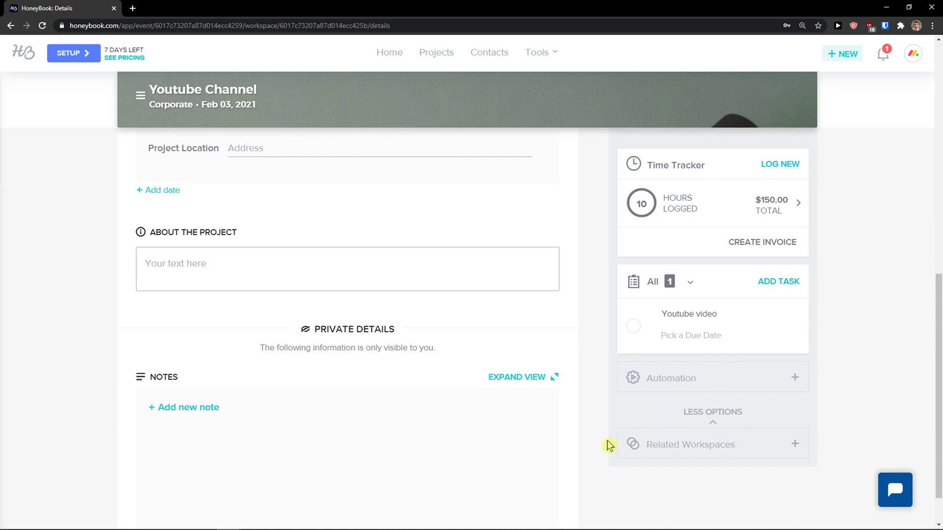
scroll(720, 448, up, 2)
scroll(658, 446, up, 4)
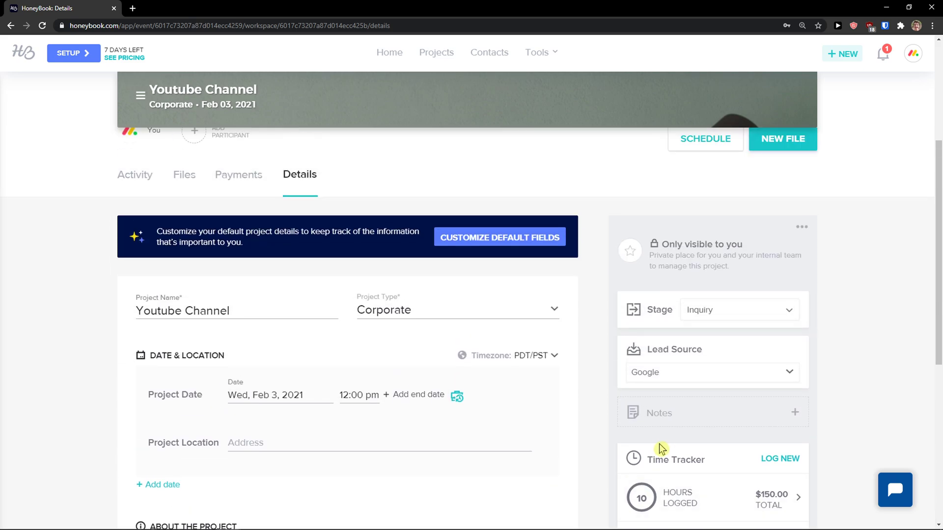
scroll(575, 432, down, 3)
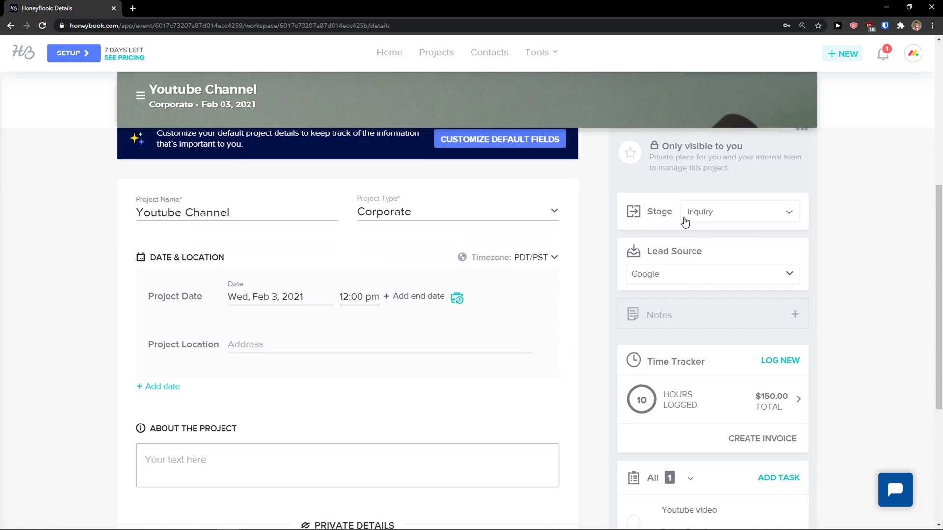
scroll(669, 226, down, 1)
scroll(694, 271, down, 1)
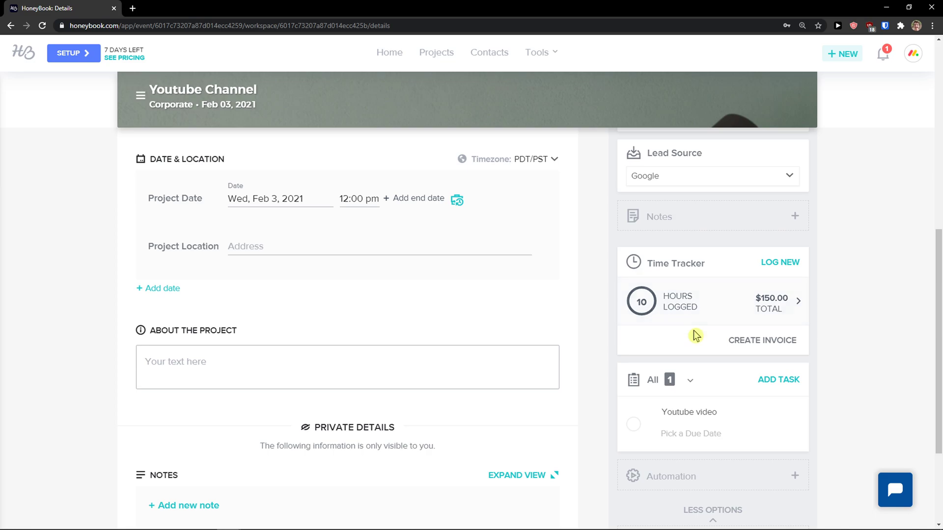
scroll(693, 336, down, 1)
scroll(689, 388, up, 1)
scroll(687, 407, up, 4)
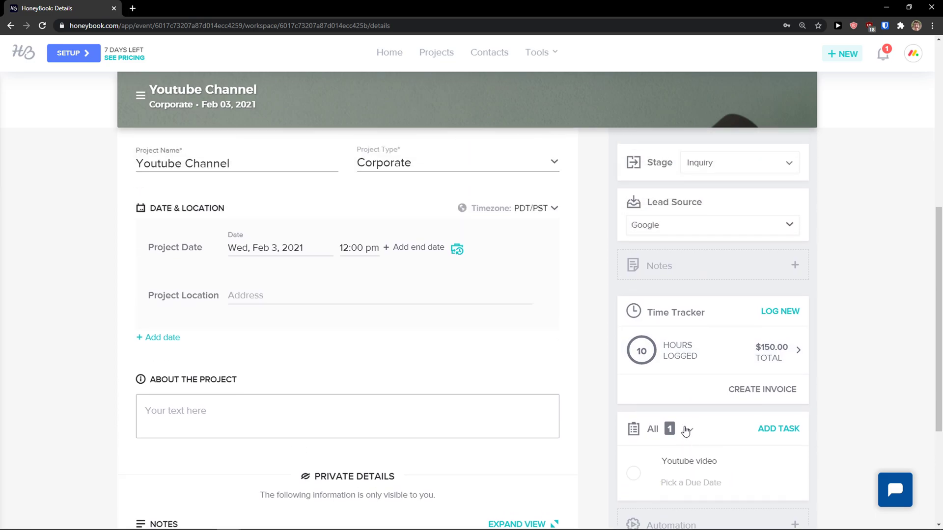
From the Payments tab, create a blank invoice and open the Bill To client options
click(233, 186)
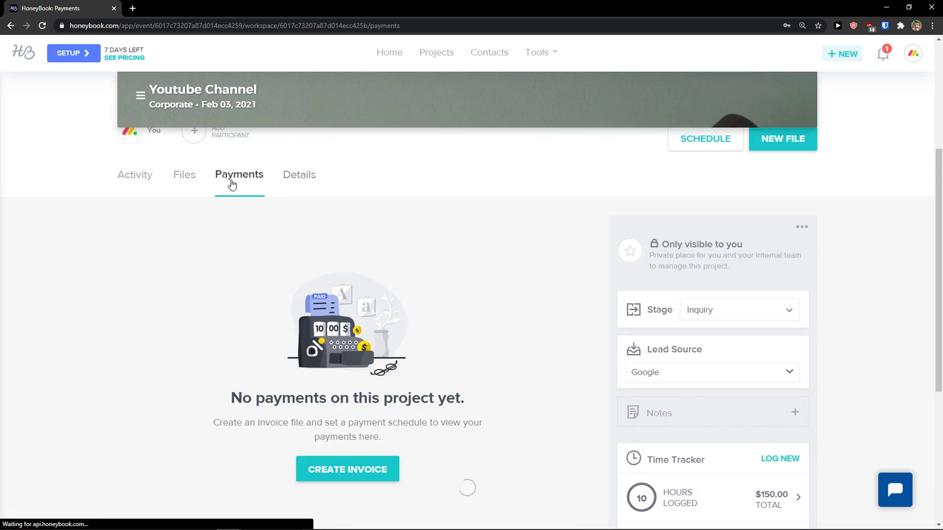
scroll(386, 352, down, 2)
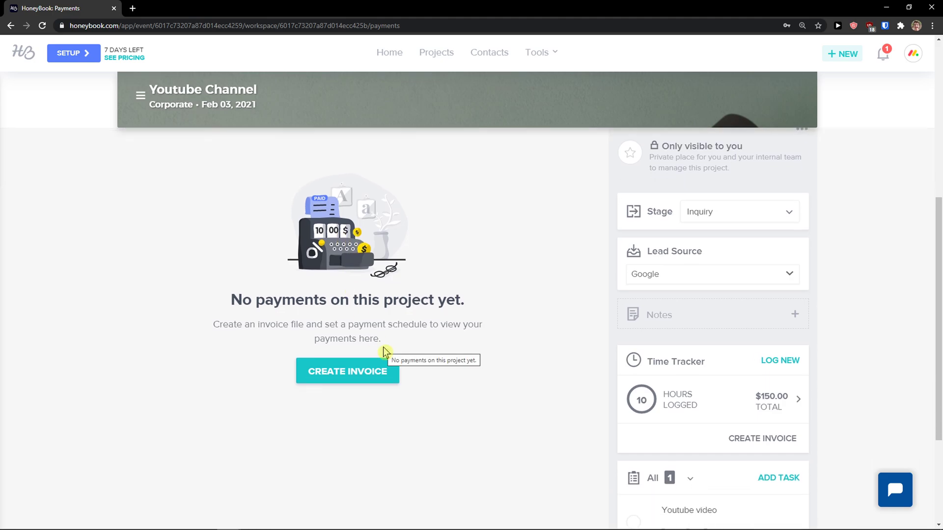
click(354, 381)
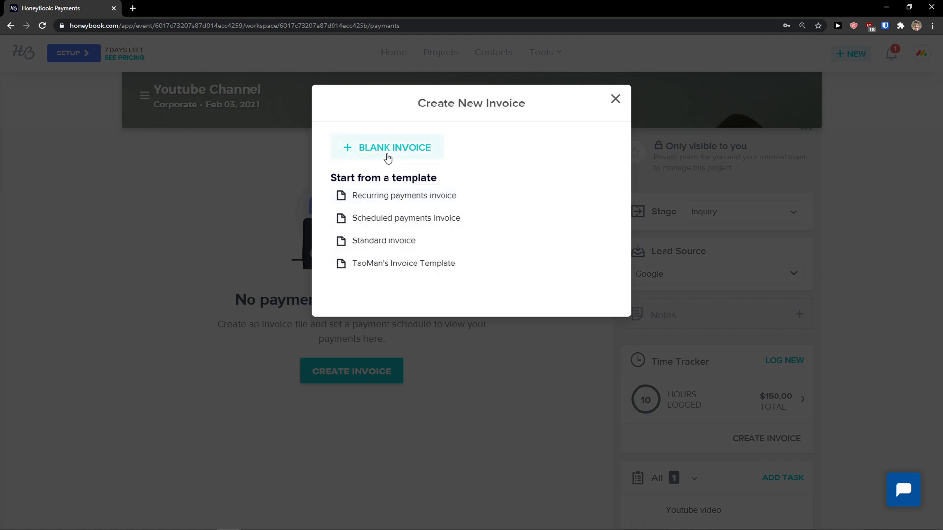
click(388, 157)
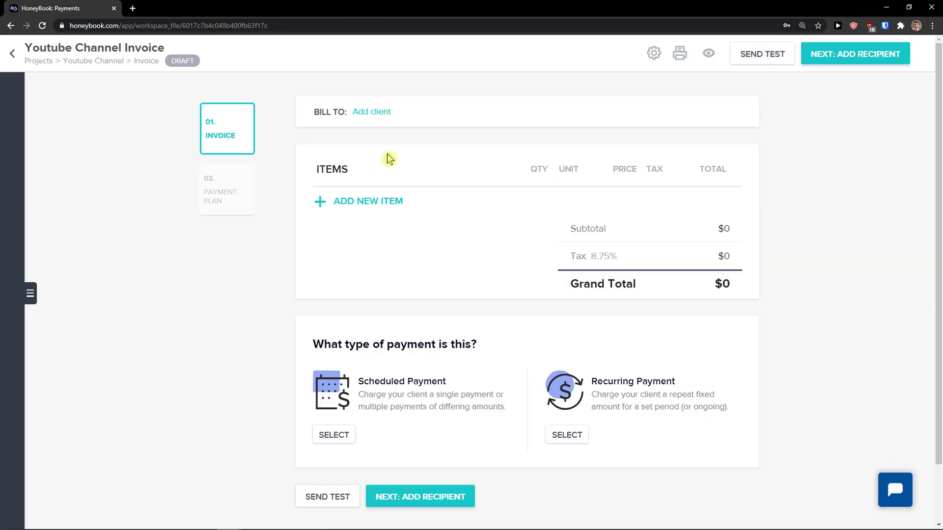
scroll(314, 233, down, 1)
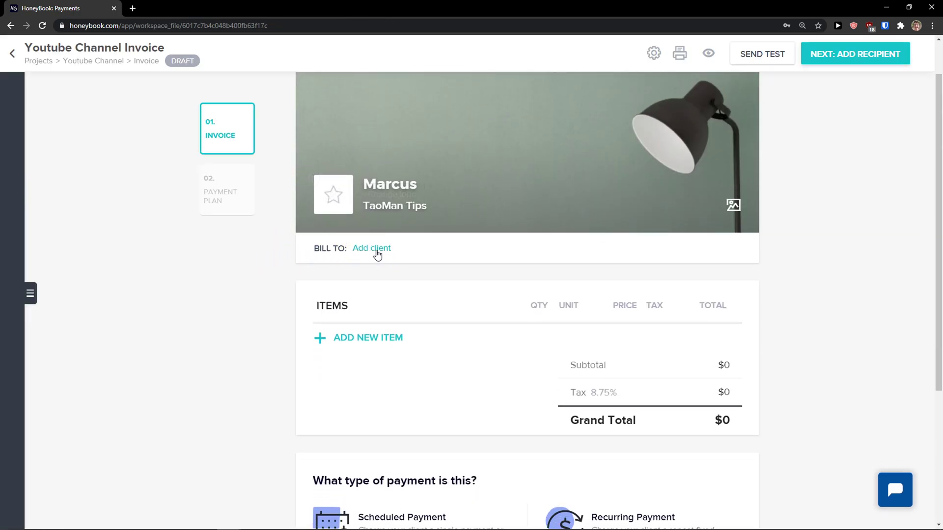
click(377, 251)
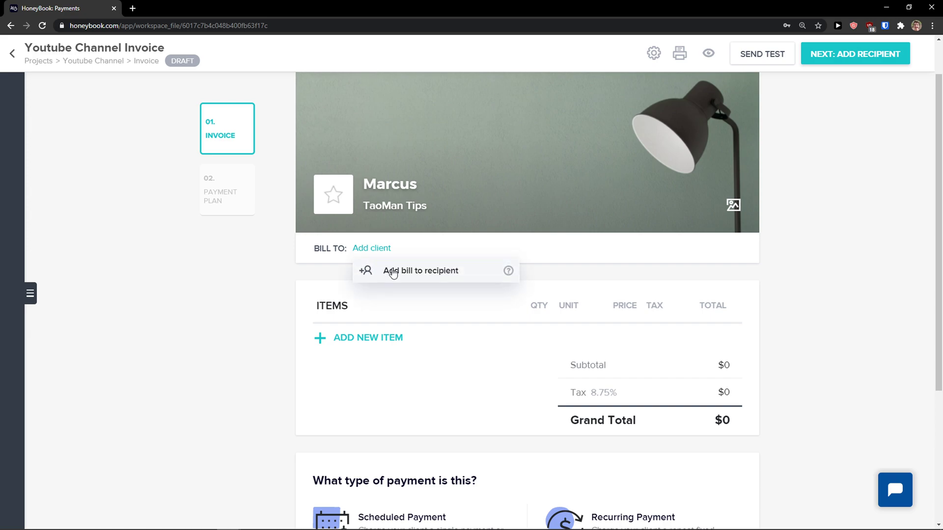
click(393, 272)
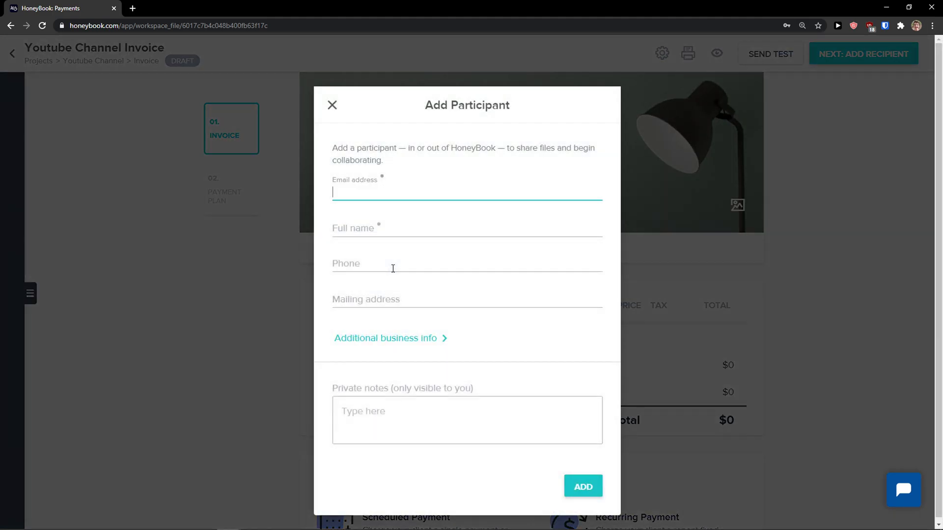
click(396, 193)
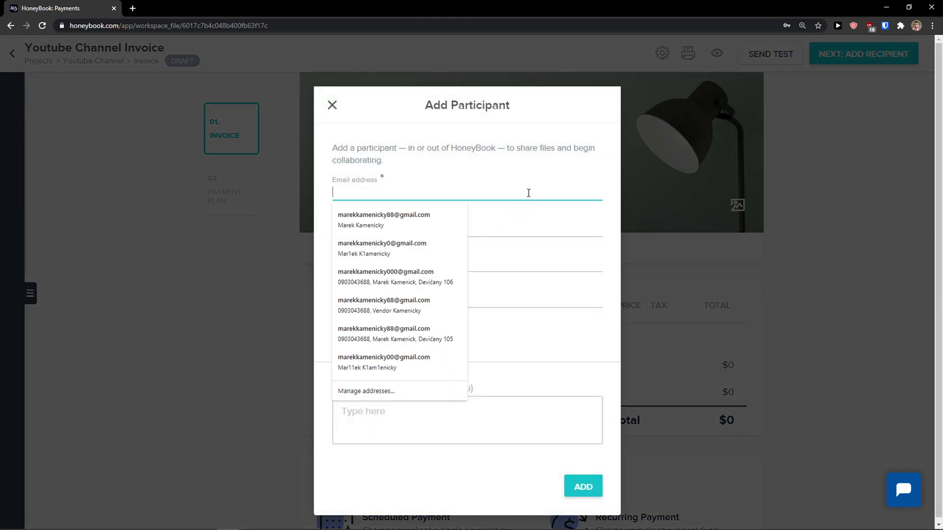
click(421, 249)
click(532, 228)
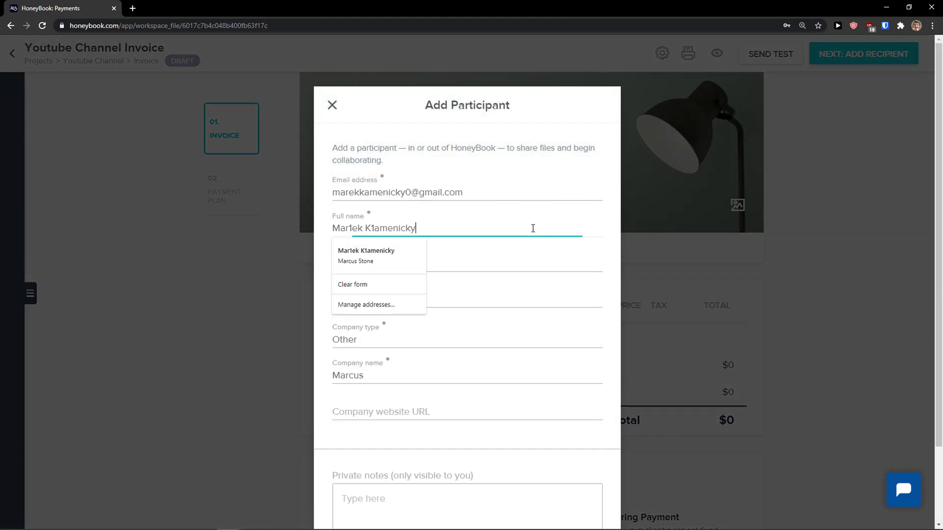
click(366, 254)
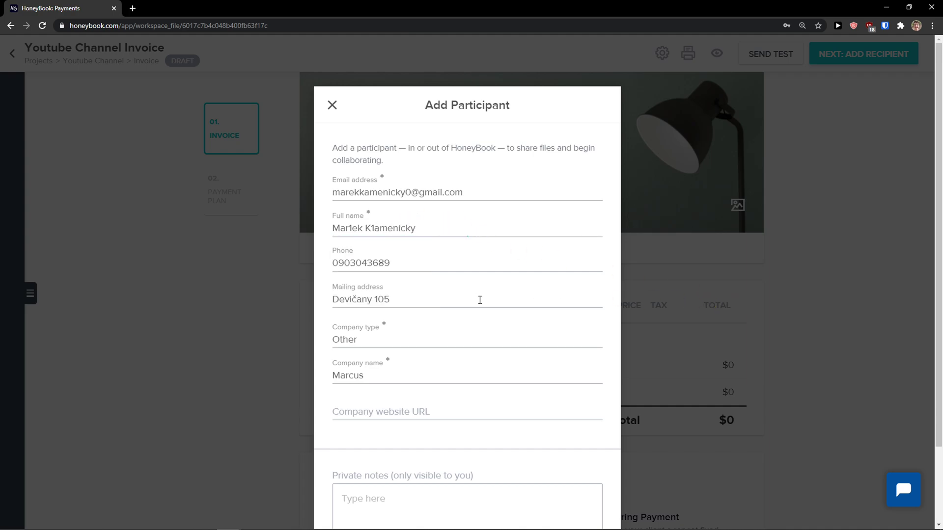
scroll(442, 321, down, 1)
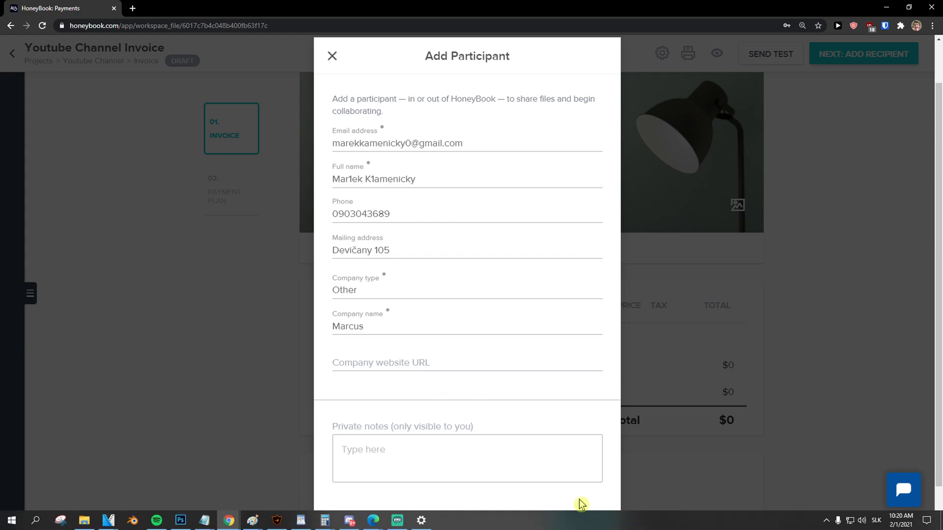
click(585, 522)
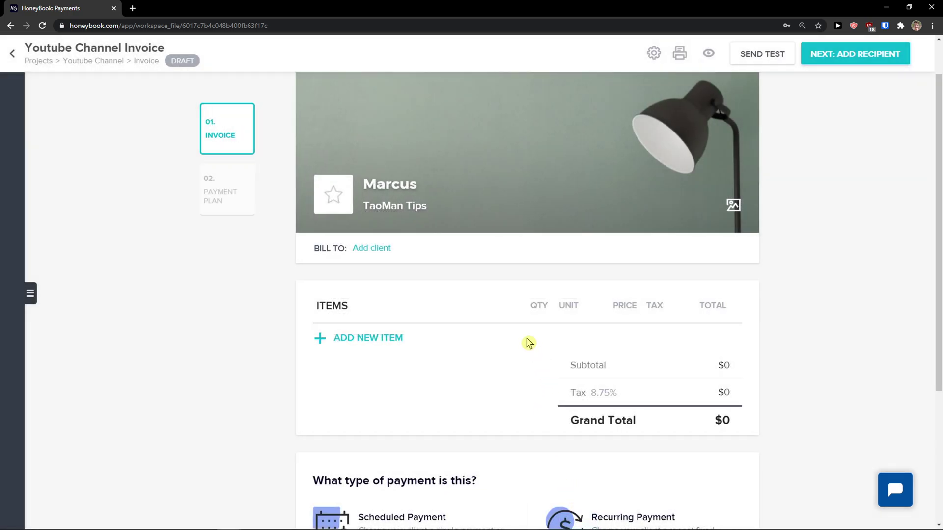
click(377, 252)
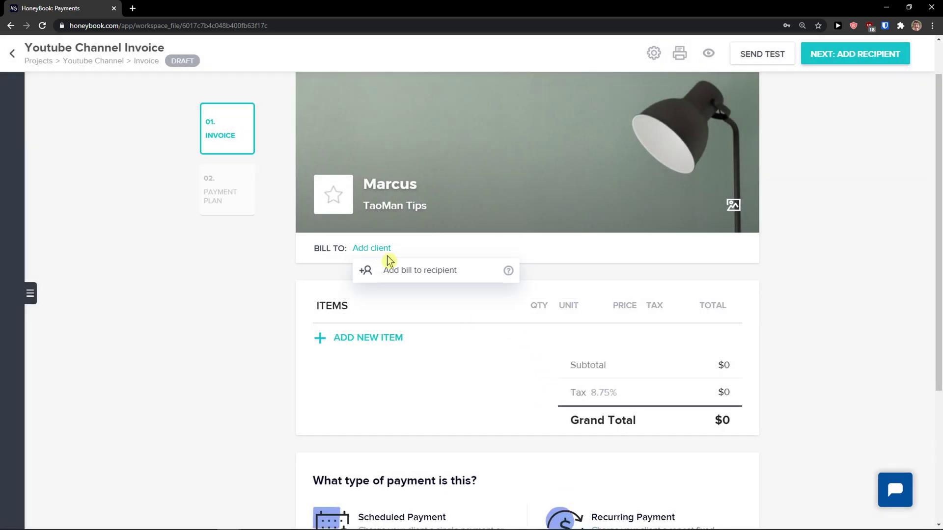
click(412, 271)
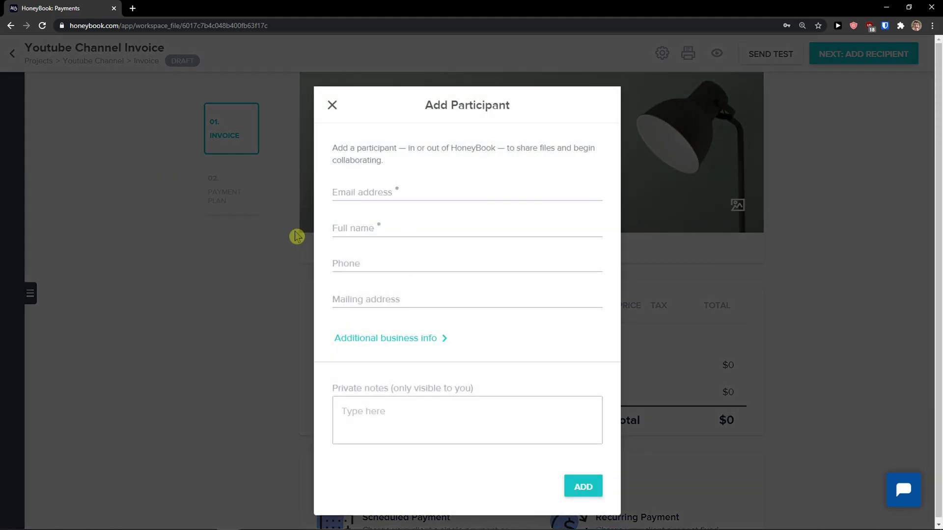
click(332, 106)
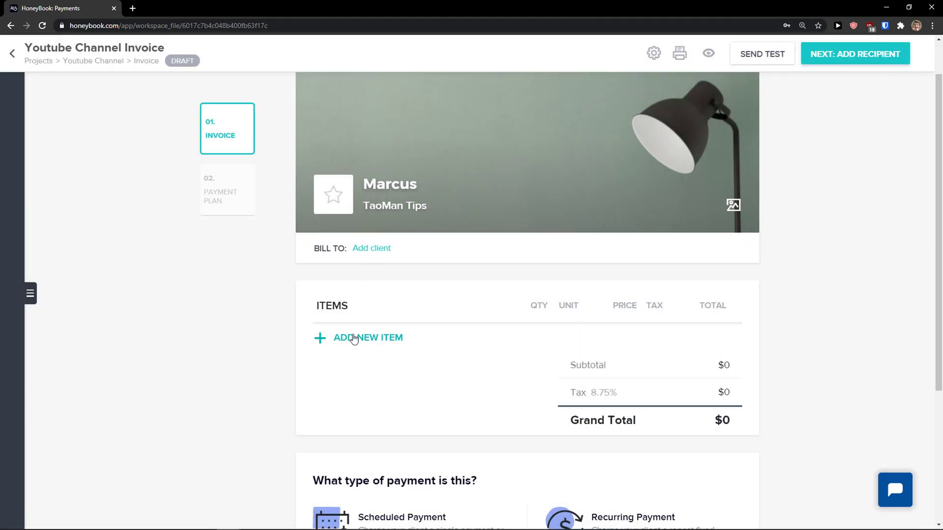
Add a Coaching line item priced $50 per hour for 5 hours
click(354, 339)
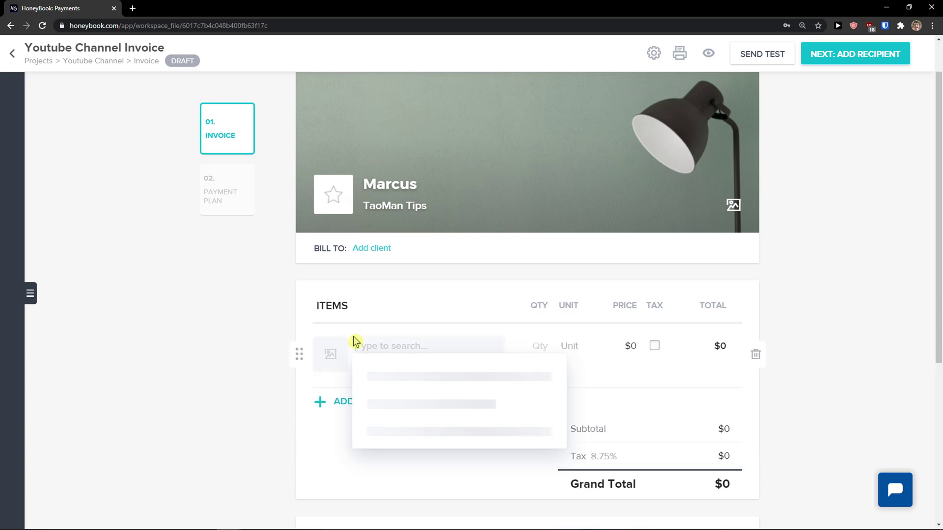
scroll(432, 391, down, 1)
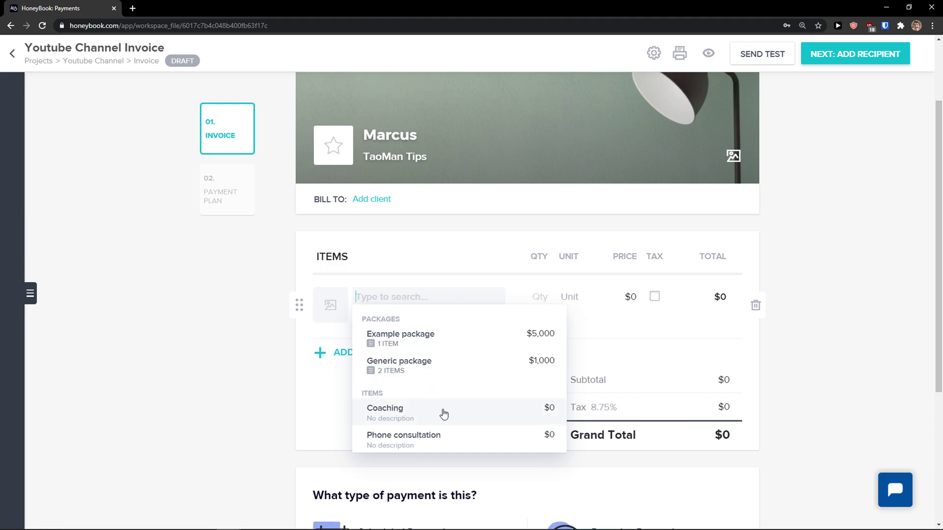
click(444, 416)
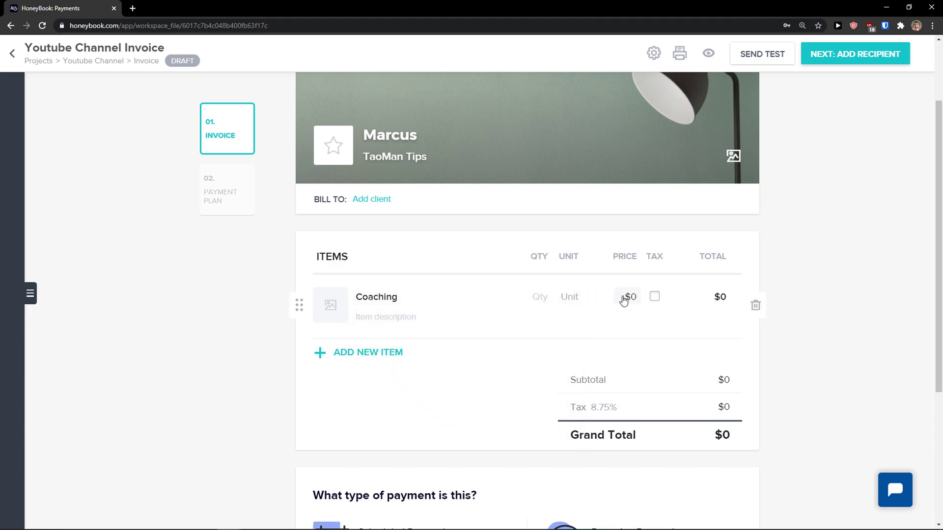
text(50)
click(577, 299)
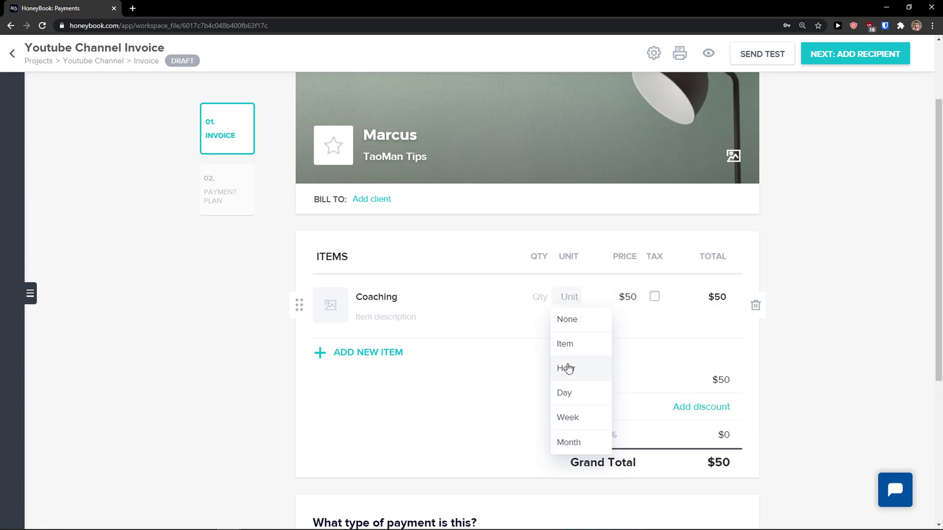
click(566, 346)
click(568, 300)
click(586, 369)
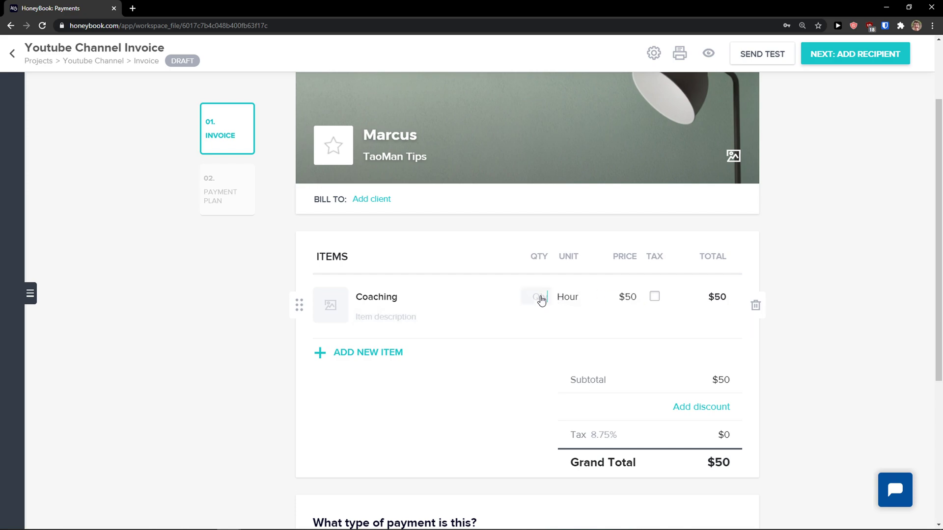
click(522, 337)
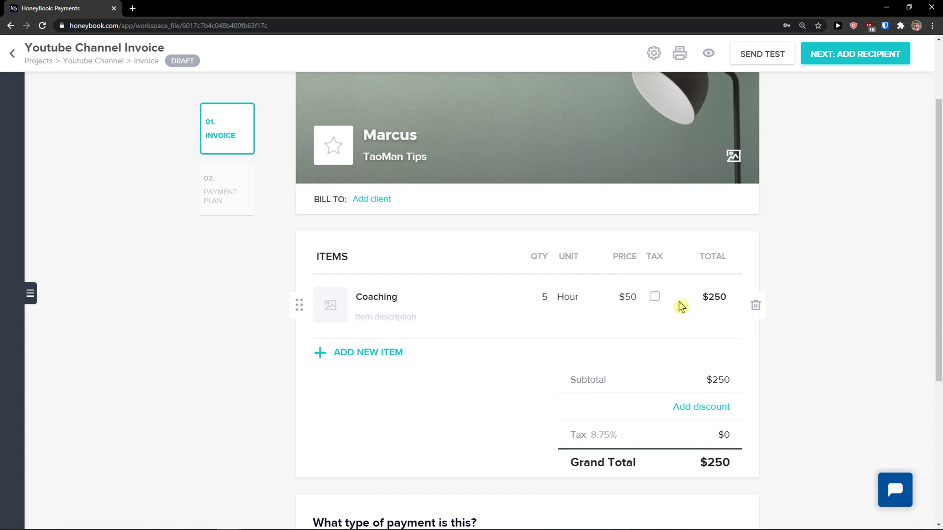
Highlight the Scheduled Payment and Recurring Payment descriptions in the payment options
scroll(679, 308, down, 1)
scroll(673, 307, down, 3)
scroll(524, 339, up, 1)
drag(359, 414, 506, 438)
drag(589, 414, 741, 437)
scroll(737, 438, up, 1)
scroll(729, 437, down, 1)
click(643, 415)
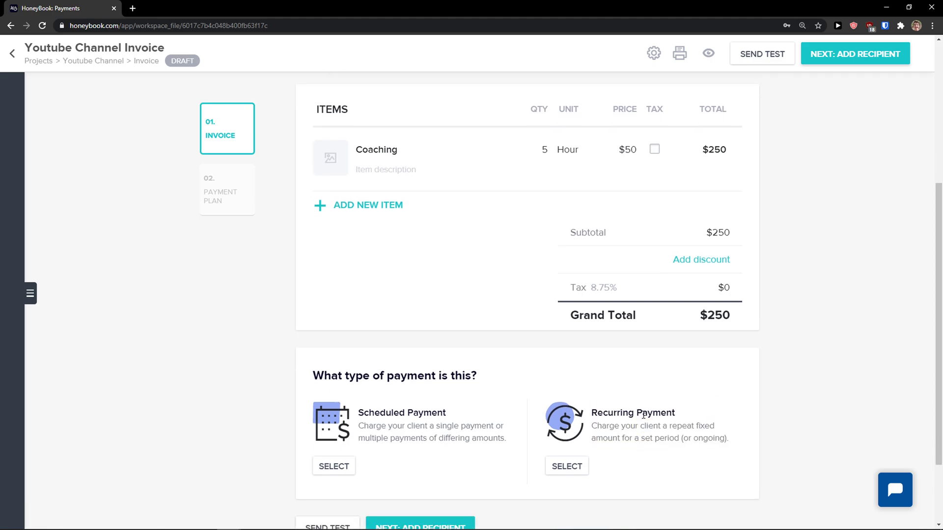
scroll(624, 393, down, 2)
scroll(620, 393, up, 1)
scroll(613, 388, up, 5)
scroll(611, 390, down, 1)
scroll(403, 253, down, 4)
click(452, 478)
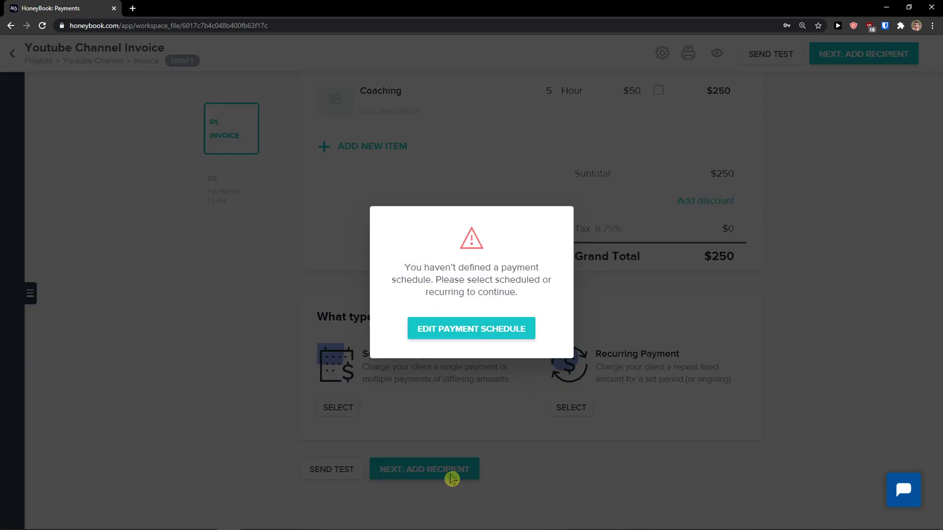
click(480, 328)
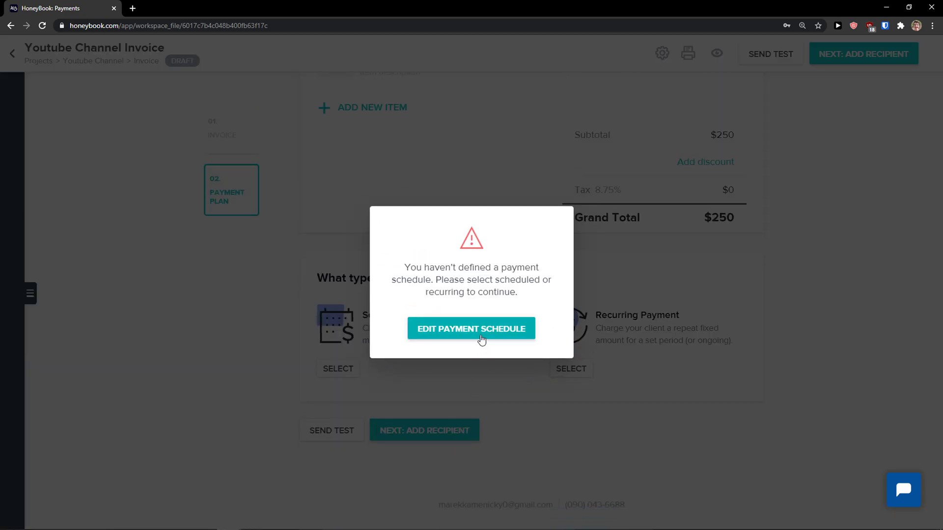
scroll(488, 348, up, 6)
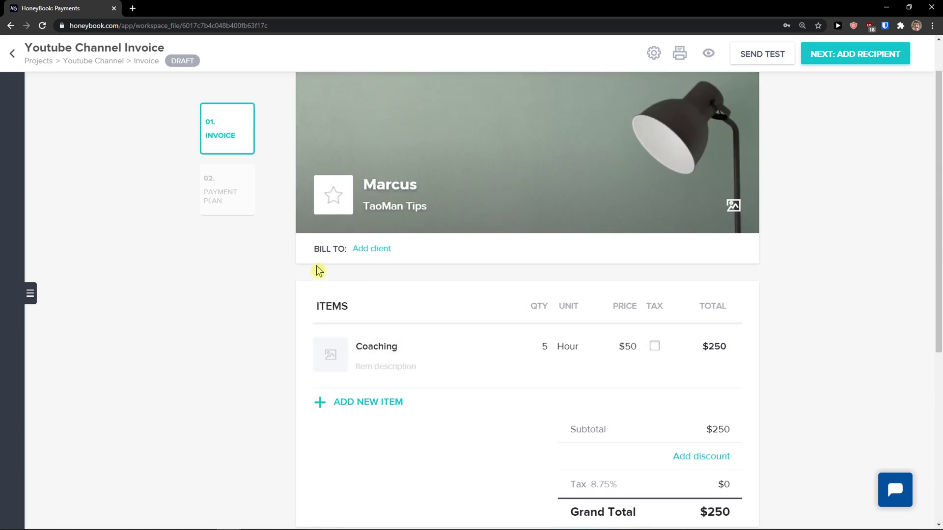
scroll(307, 295, down, 5)
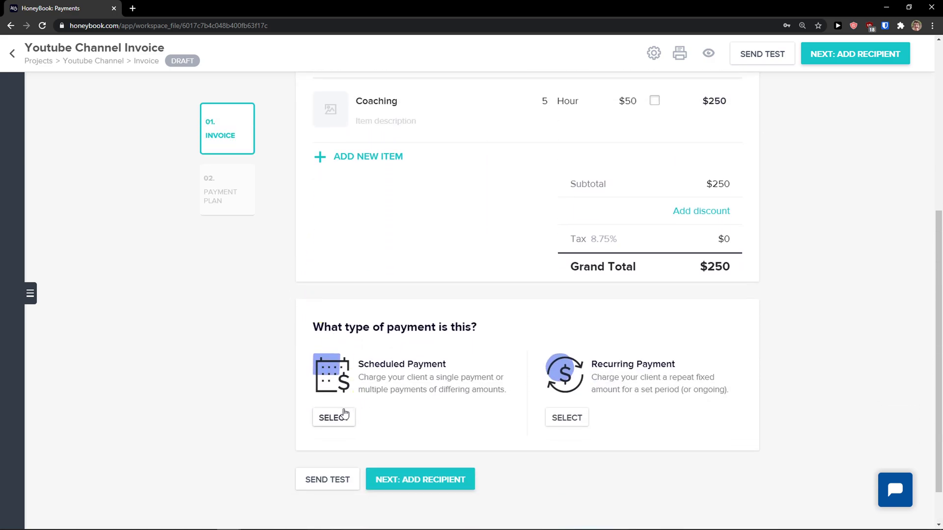
Choose Scheduled Payment after briefly trying Recurring, keeping two $125 payments due Jan 3 and Feb 01, 2021
click(344, 417)
scroll(393, 373, down, 1)
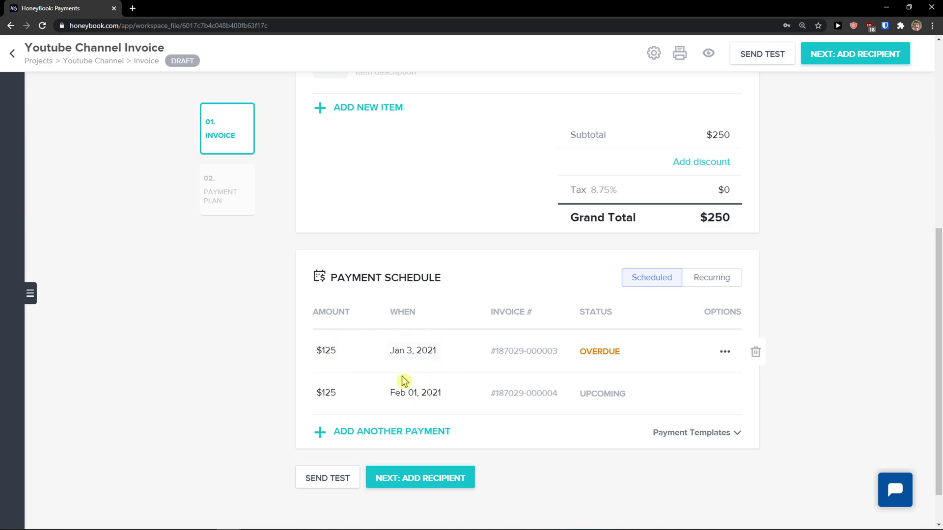
click(713, 286)
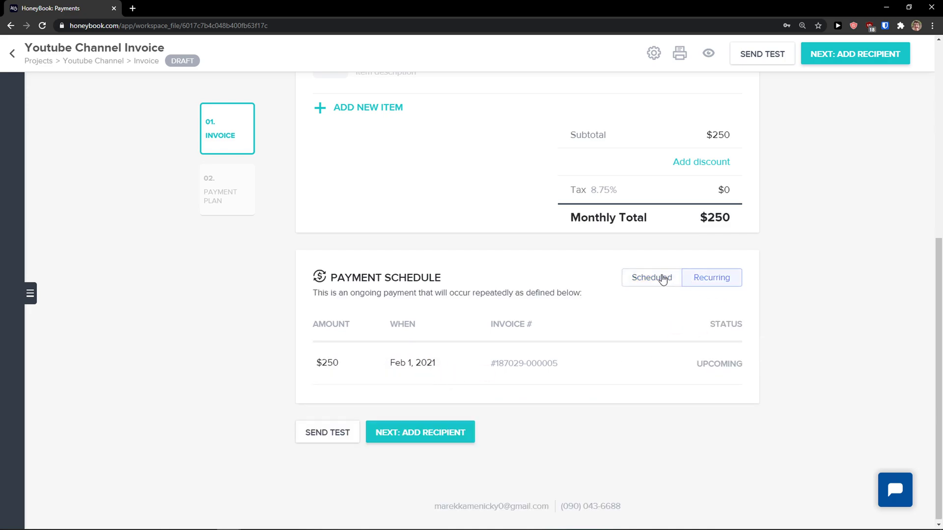
click(659, 279)
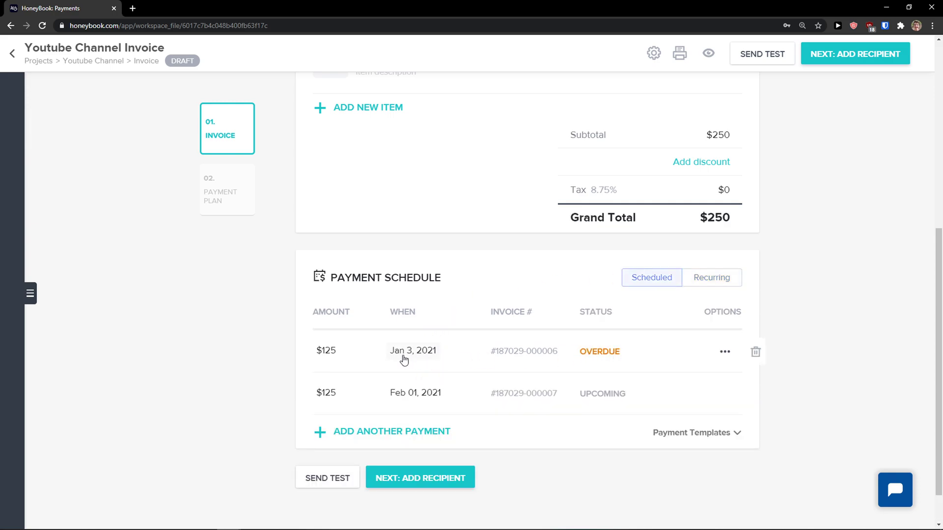
click(421, 352)
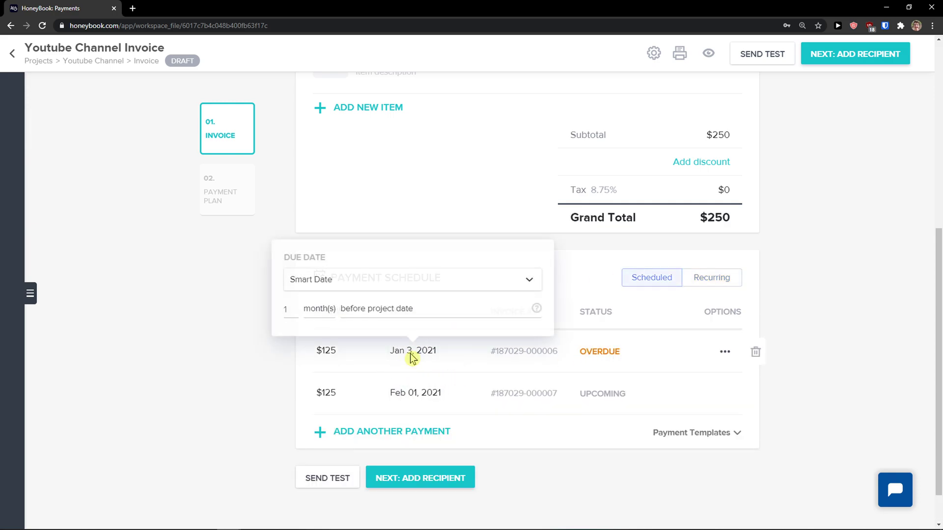
click(248, 372)
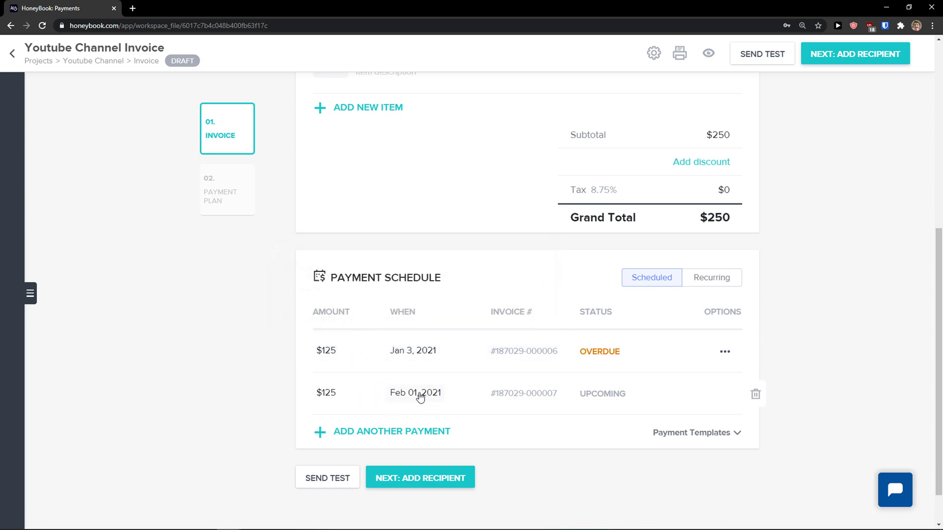
scroll(438, 410, down, 1)
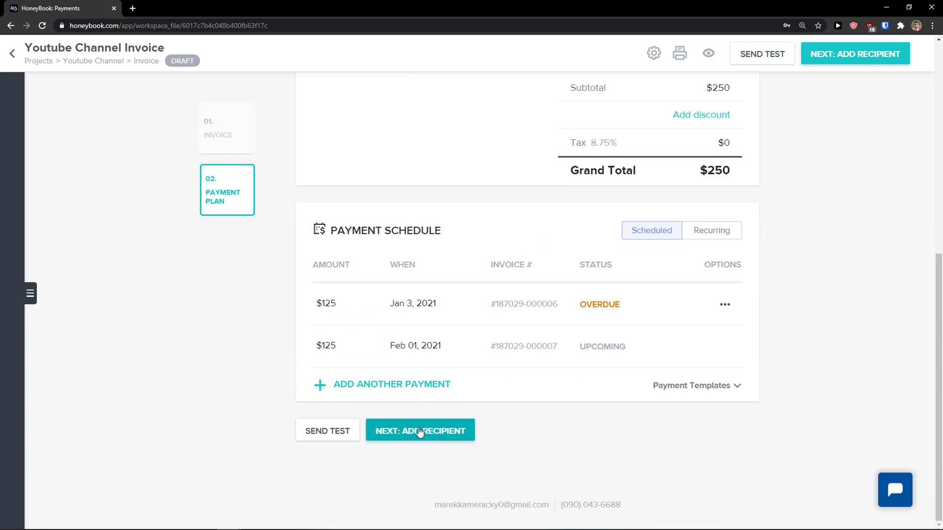
Add the saved client contact as the invoice recipient, correcting the email address
click(420, 432)
click(395, 185)
click(390, 219)
click(385, 262)
click(322, 280)
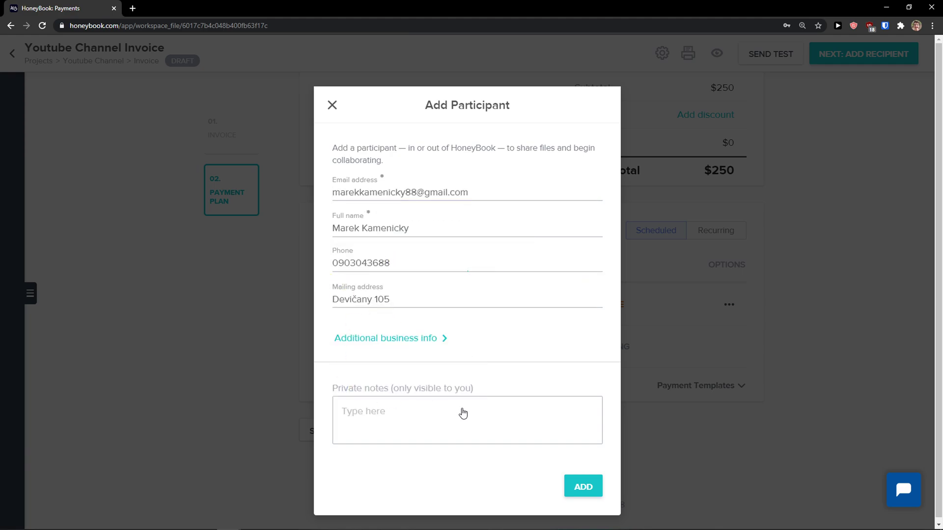
click(415, 192)
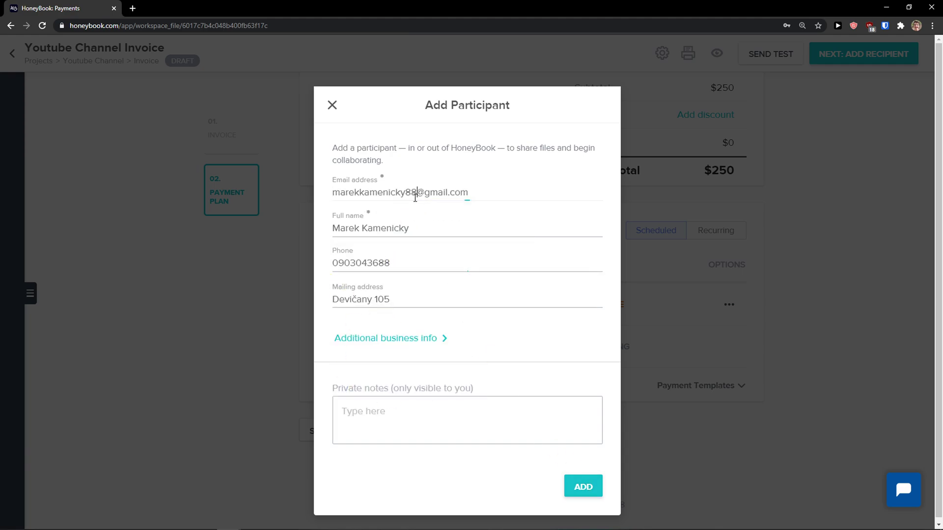
text(1)
click(581, 483)
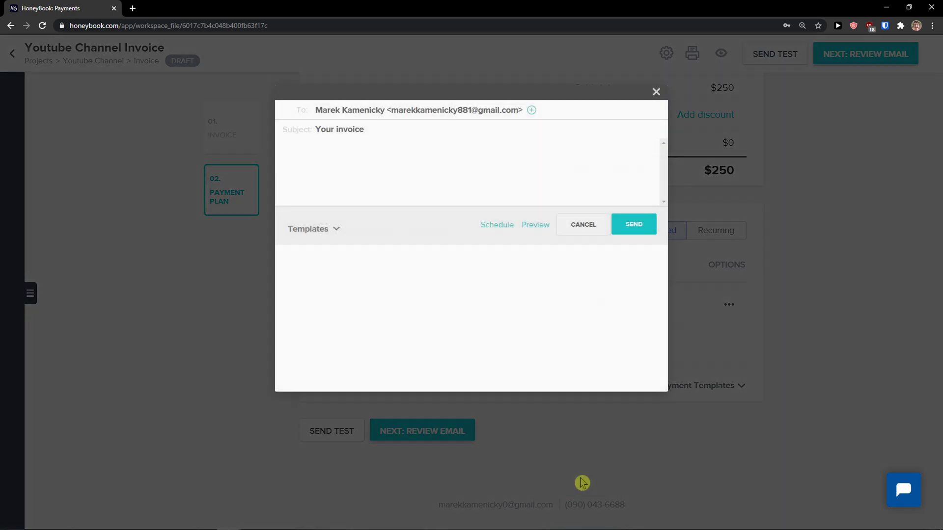
Select parts of the email message and bullet points, then close the email unsent
drag(293, 178, 416, 224)
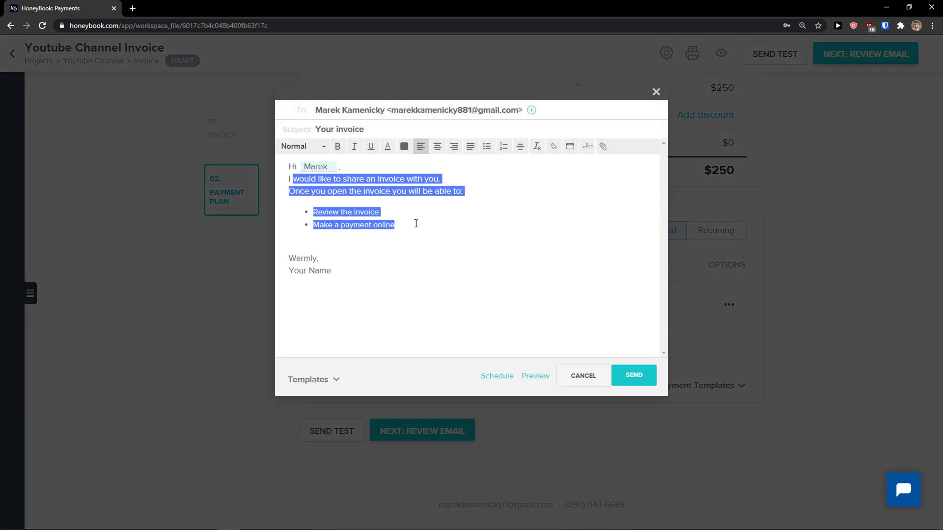
click(421, 247)
drag(290, 191, 409, 265)
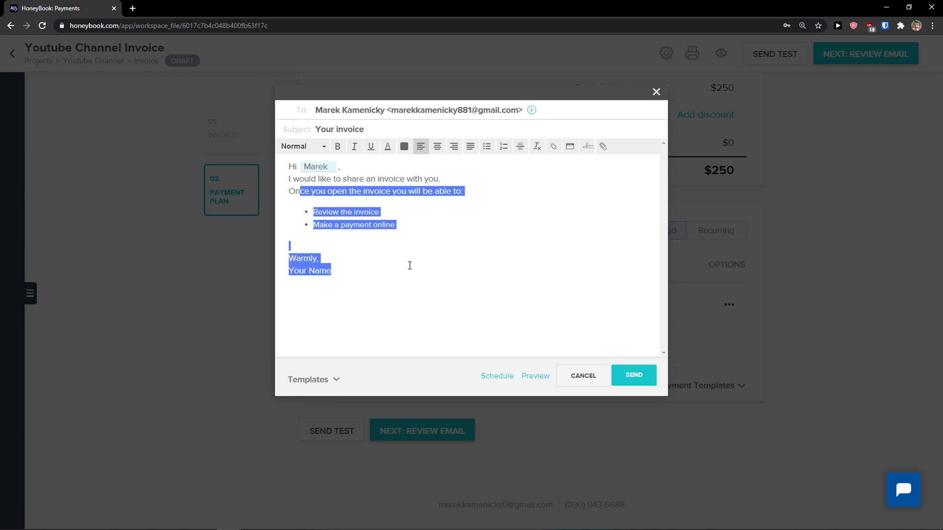
click(408, 270)
drag(416, 226, 313, 211)
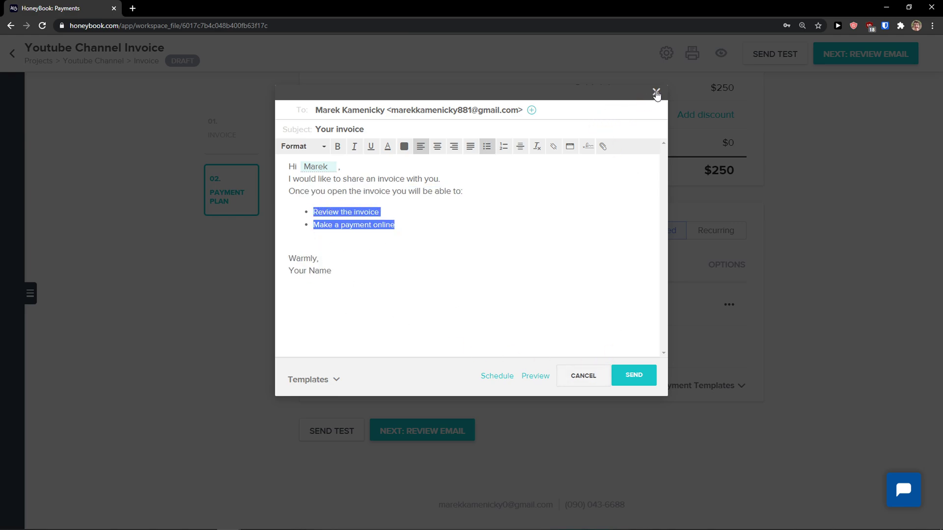
click(656, 93)
scroll(569, 191, up, 7)
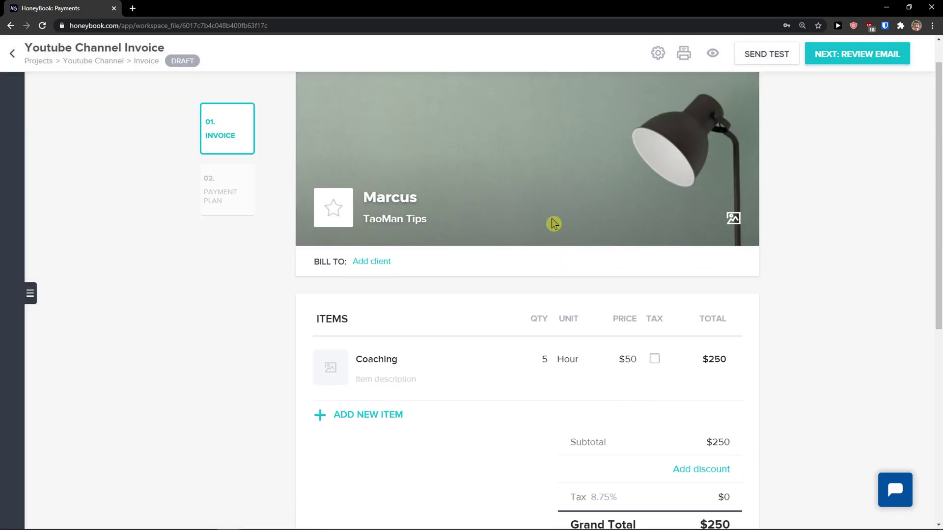
Check the gear options panel and print choices, then open the client-experience preview
click(658, 53)
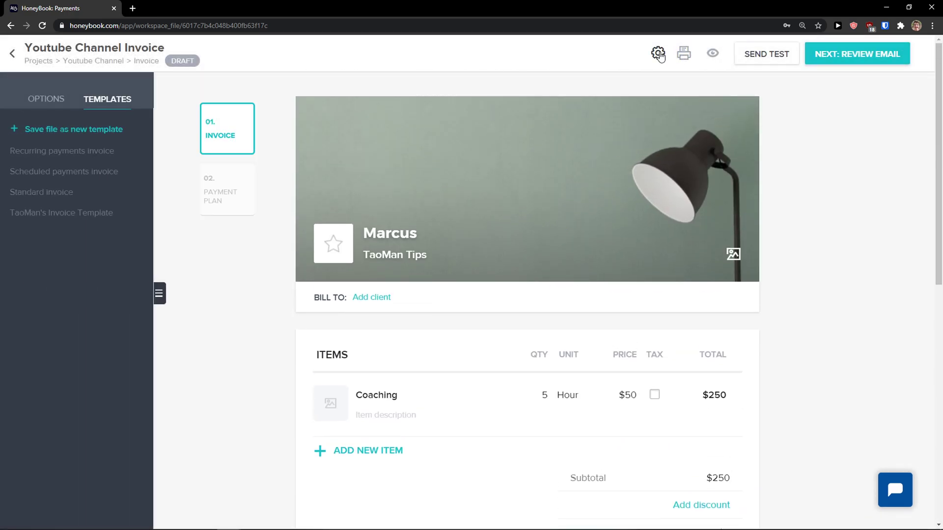
click(659, 54)
click(682, 56)
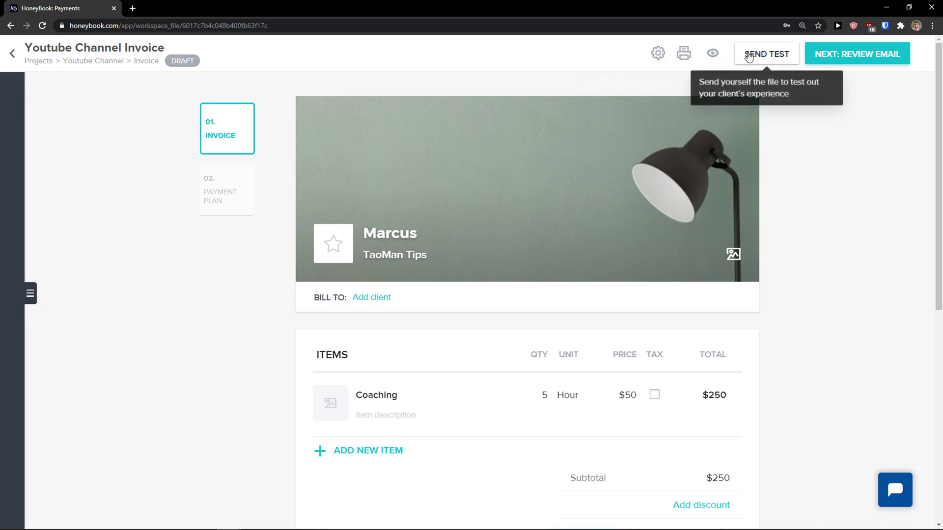
click(712, 54)
Step through the walkthrough, view the invoice as the client, then exit client view
click(487, 414)
click(483, 415)
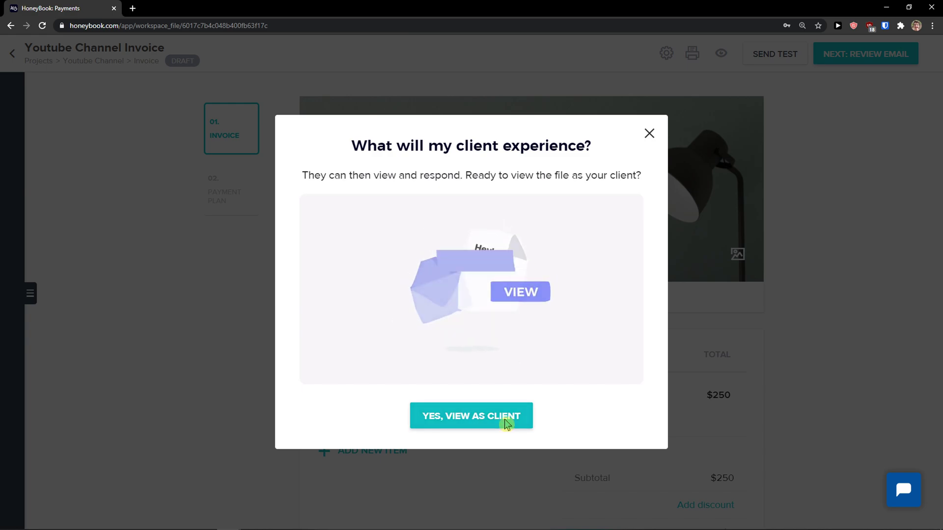
click(503, 418)
scroll(505, 369, down, 1)
scroll(505, 366, down, 4)
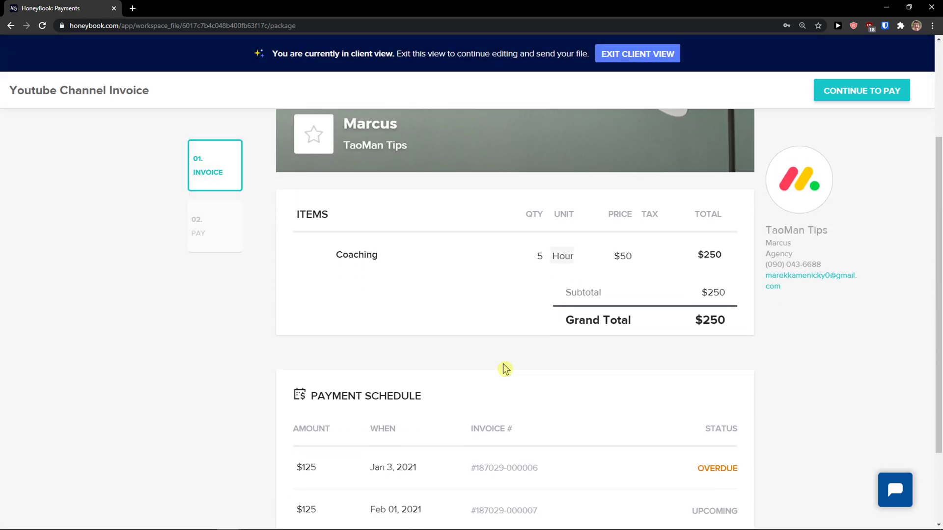
scroll(505, 362, up, 5)
click(641, 58)
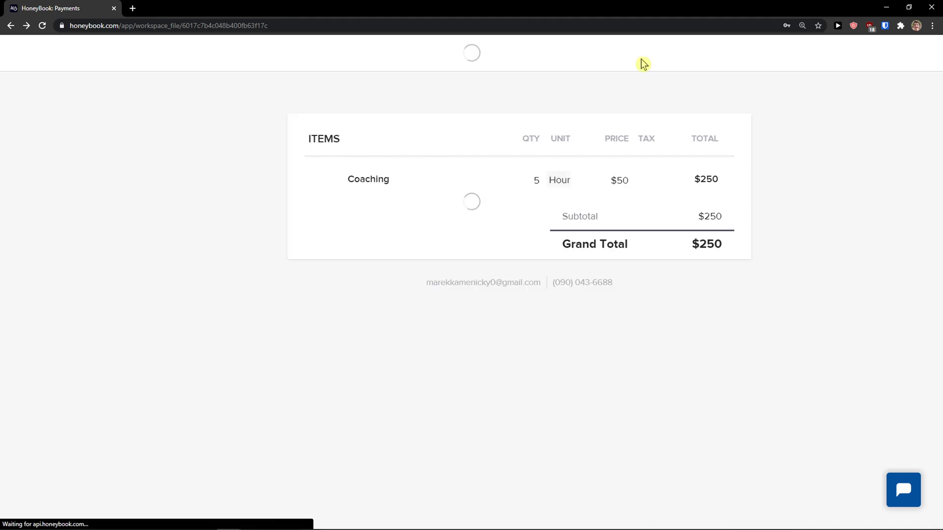
Return to the Youtube Channel project Payments tab, then go to the Contacts page
click(12, 53)
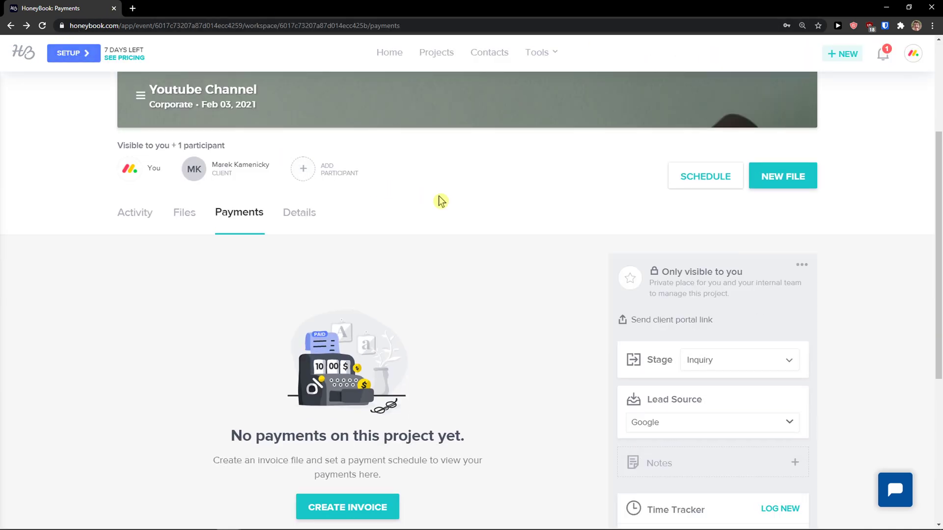
scroll(416, 206, down, 3)
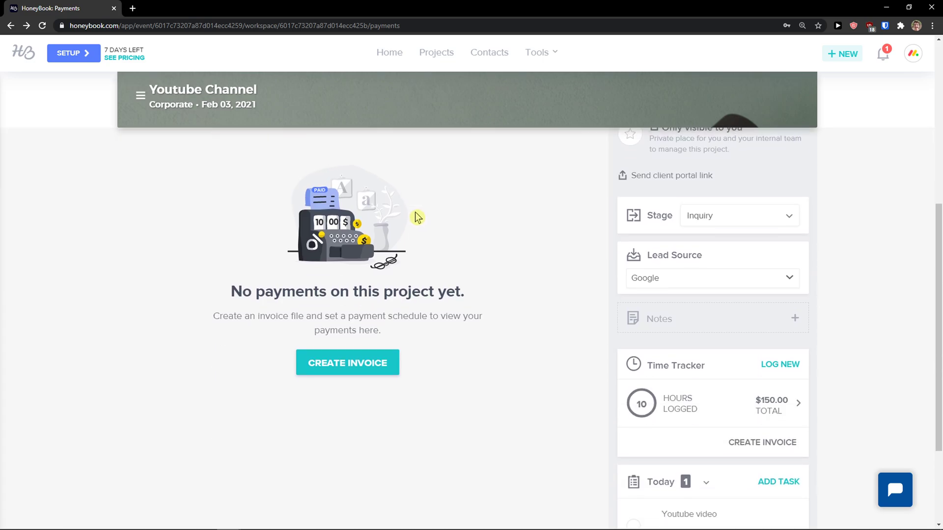
scroll(419, 216, up, 5)
click(481, 53)
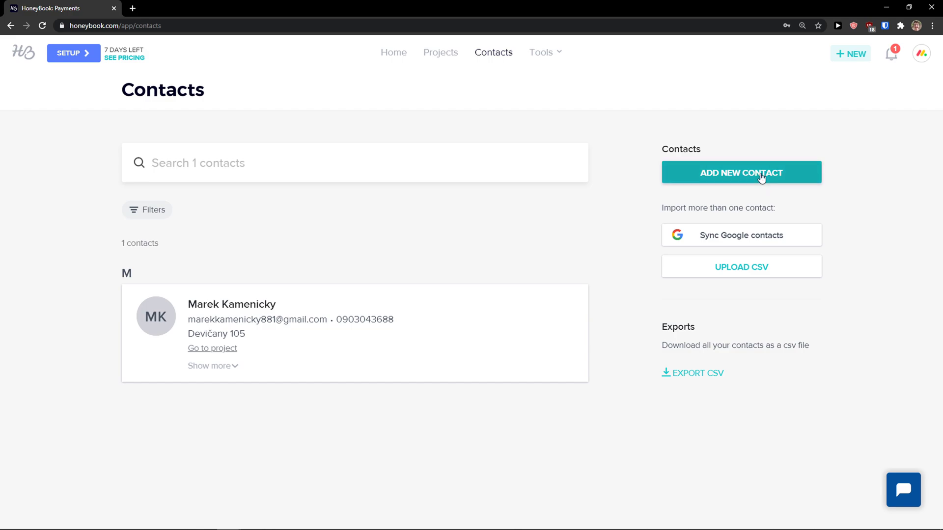
Open and close the empty Add New Contact form, then show the Tools menu
click(760, 178)
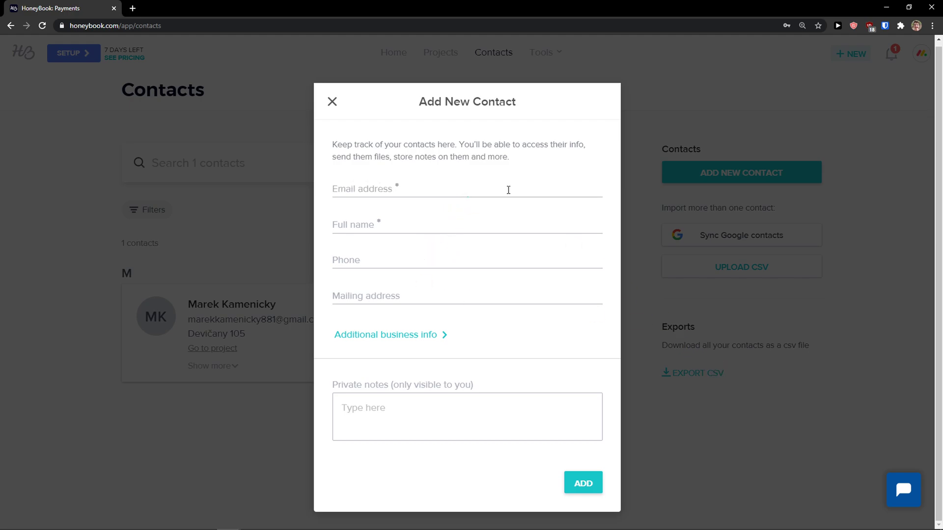
click(332, 102)
click(544, 56)
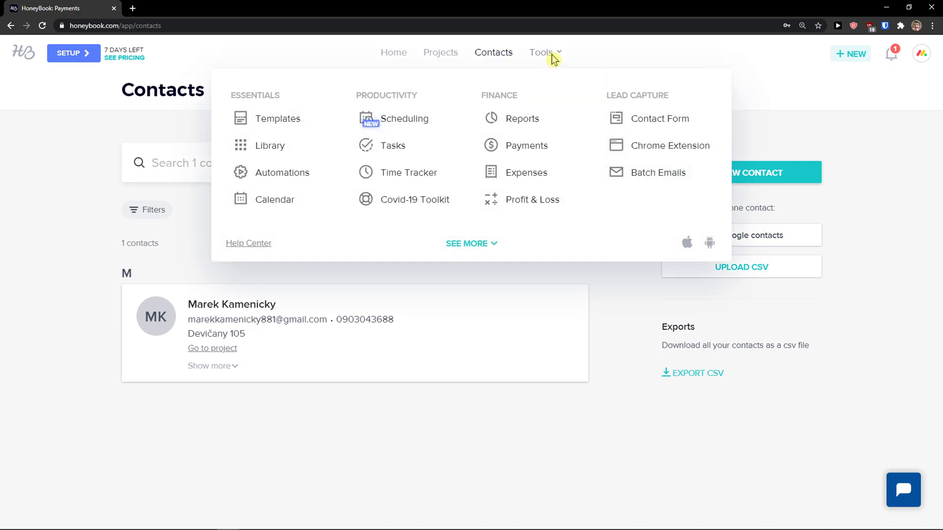
Open the Templates page from Tools and dismiss its introduction
mouse_move(558, 57)
click(262, 124)
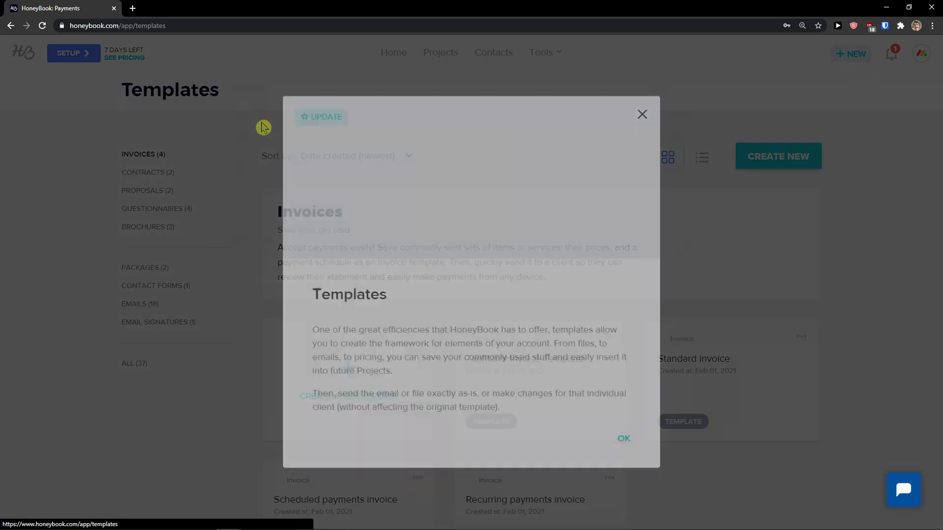
click(630, 445)
scroll(427, 324, down, 2)
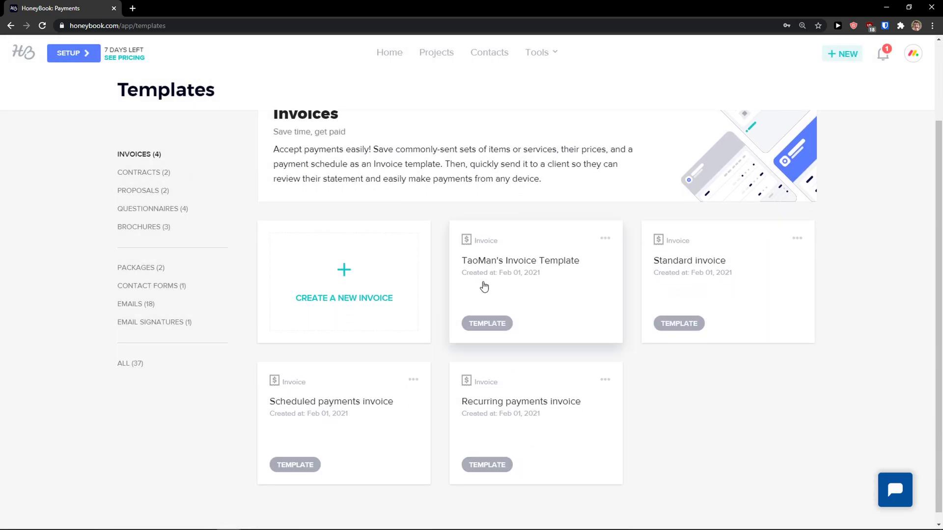
scroll(415, 287, up, 1)
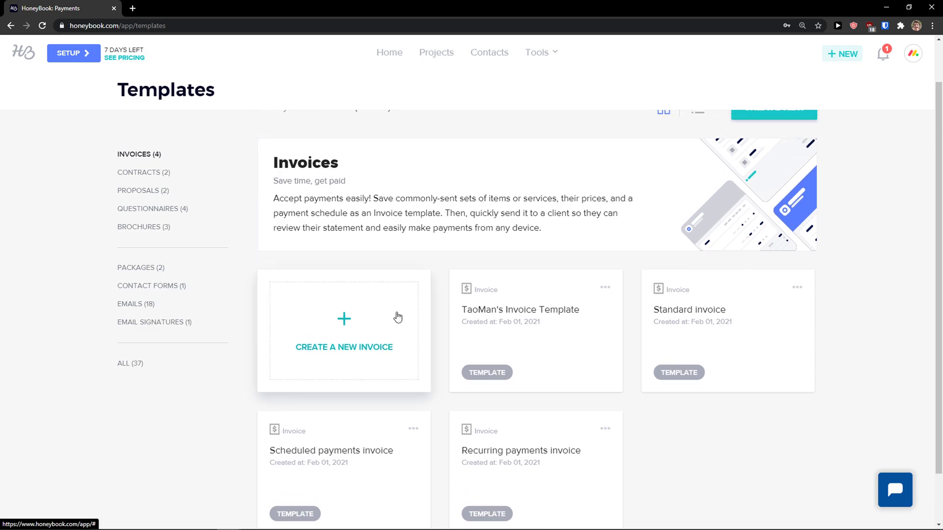
Create a blank Untitled invoice template and return to the templates list
click(397, 317)
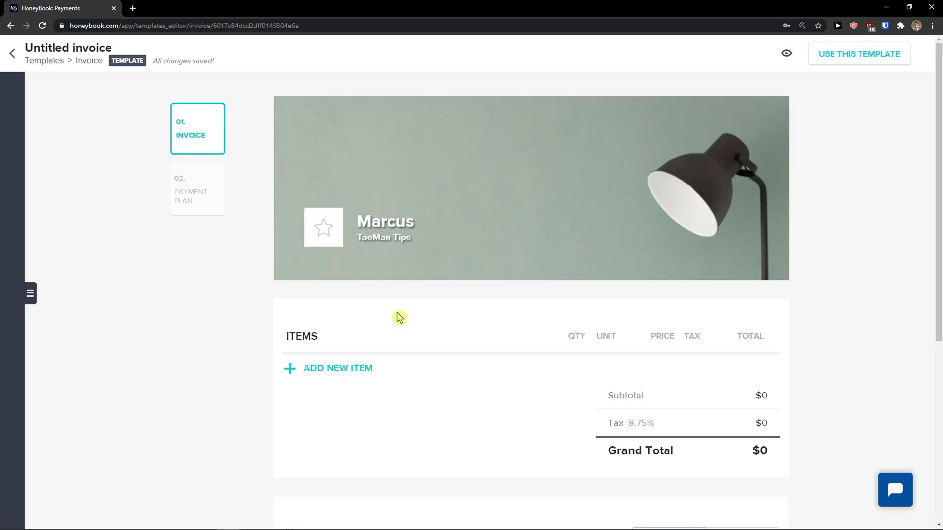
scroll(400, 316, down, 4)
scroll(402, 311, down, 2)
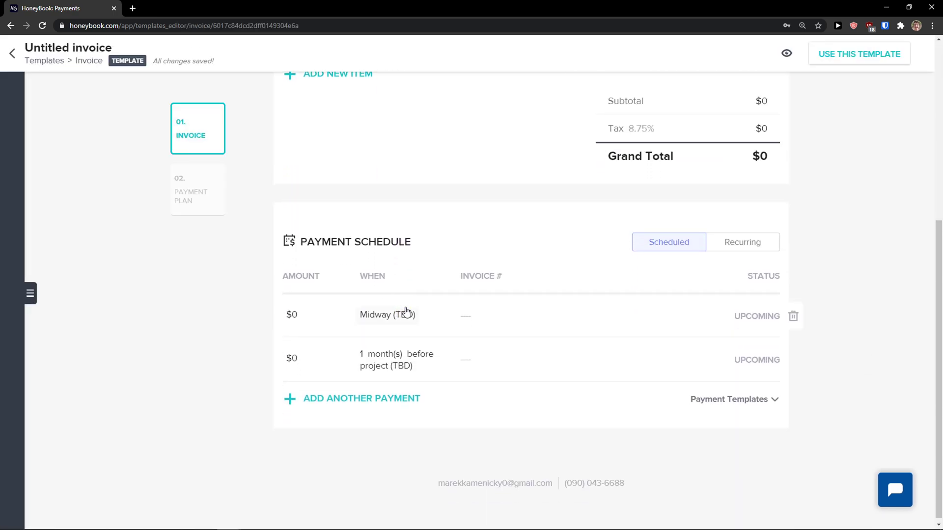
scroll(482, 329, up, 6)
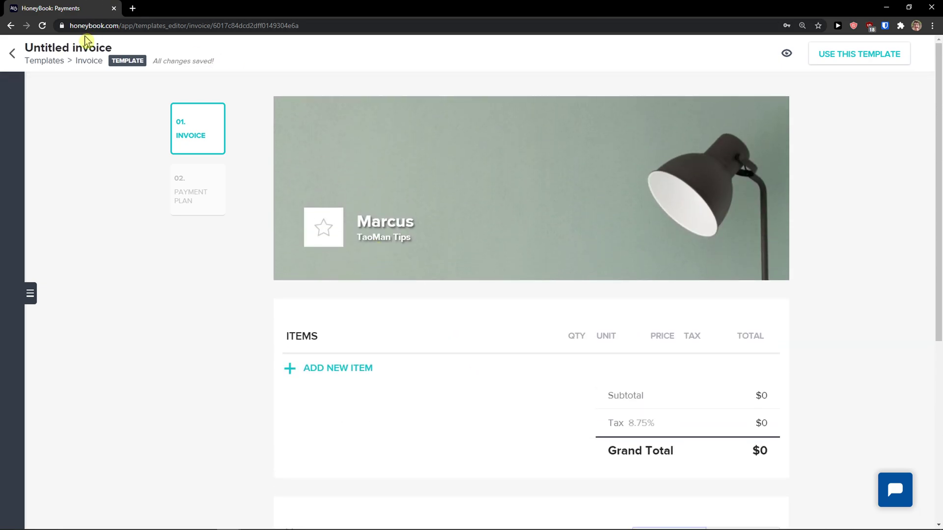
click(12, 53)
Browse the Contracts, Proposals, Questionnaires and Brochures template categories
scroll(442, 231, down, 3)
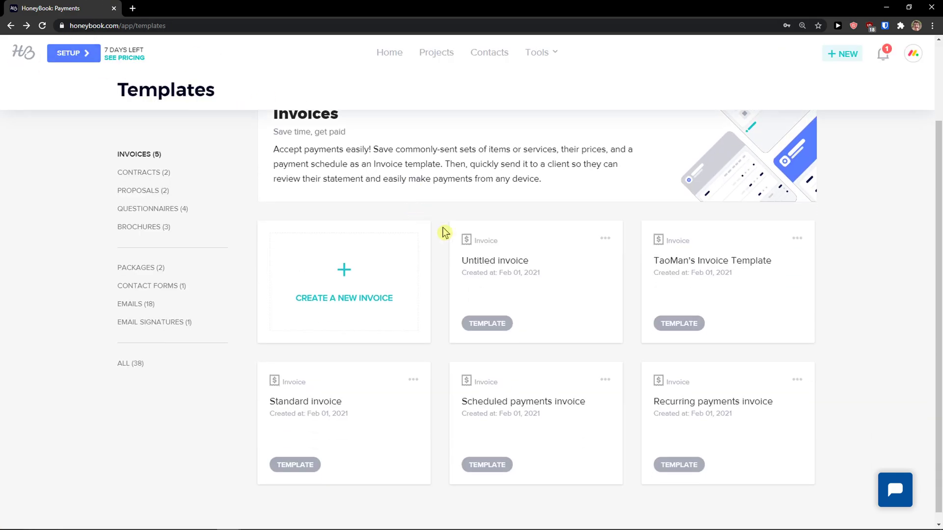
scroll(505, 295, up, 3)
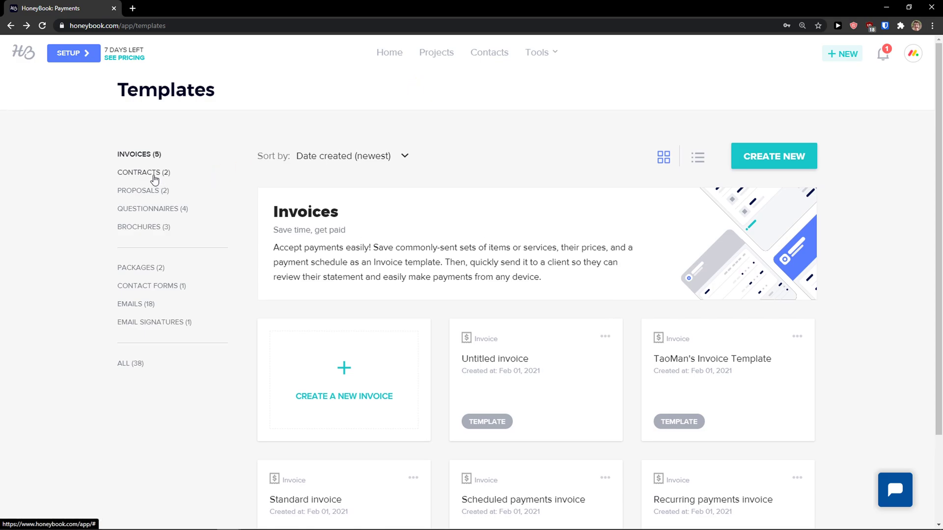
click(152, 179)
click(155, 192)
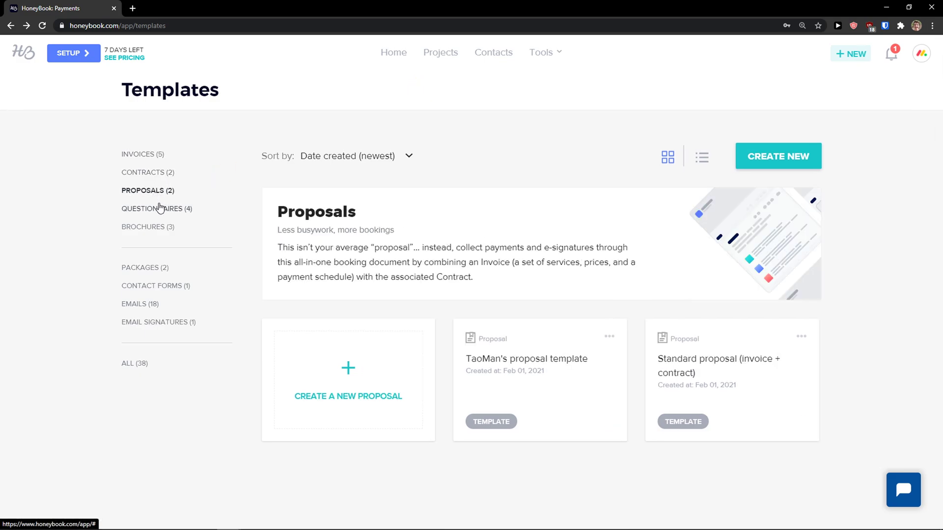
click(161, 208)
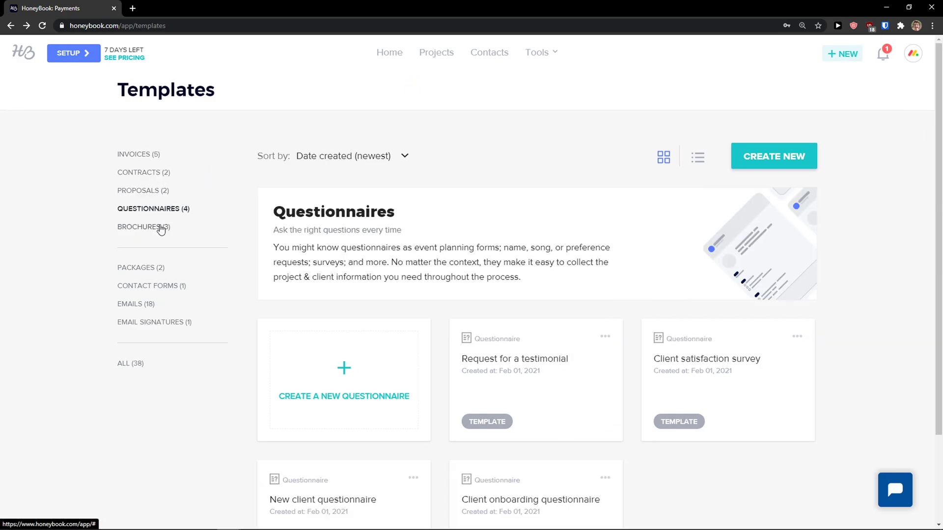
click(161, 227)
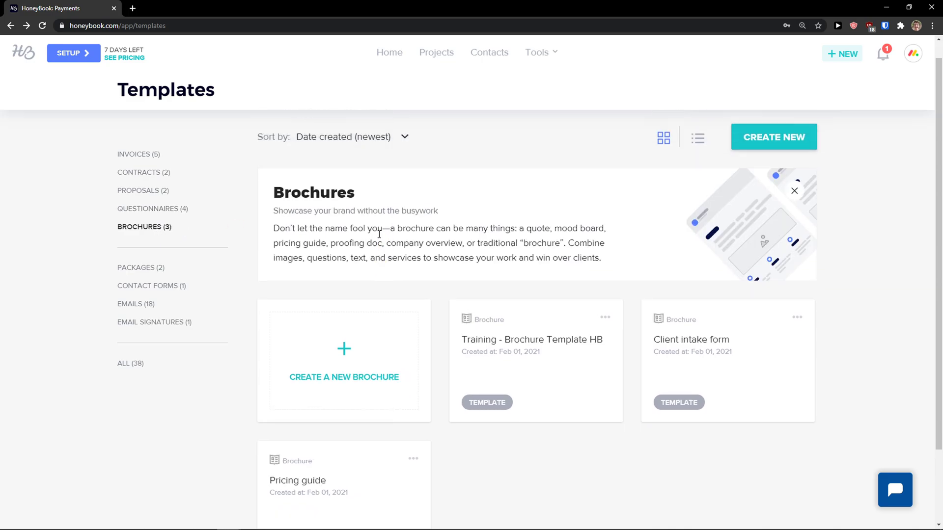
click(532, 54)
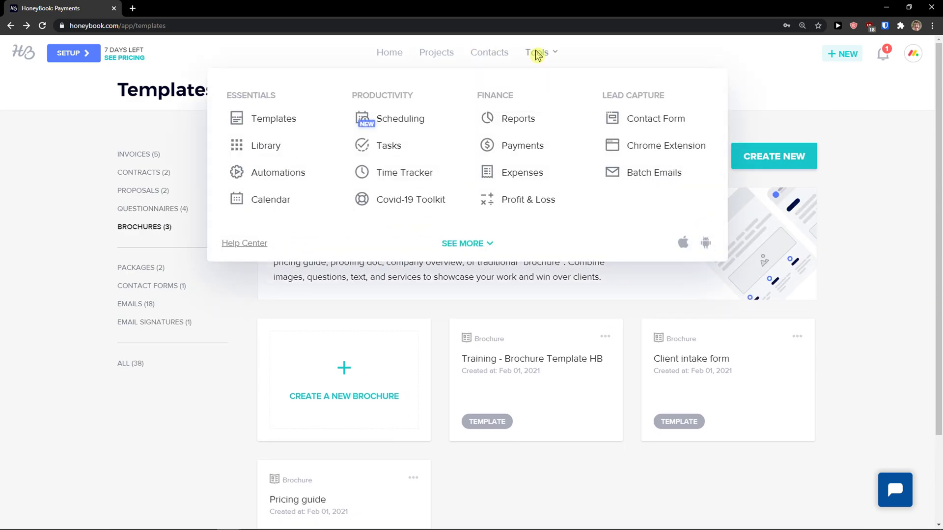
Visit the image and file library, then the Automations page, leaving the workflow template
click(268, 157)
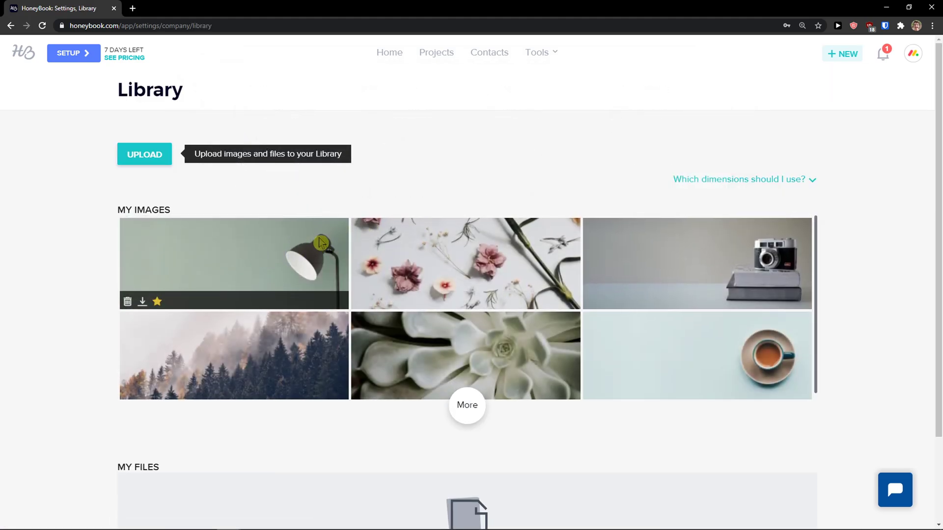
click(548, 54)
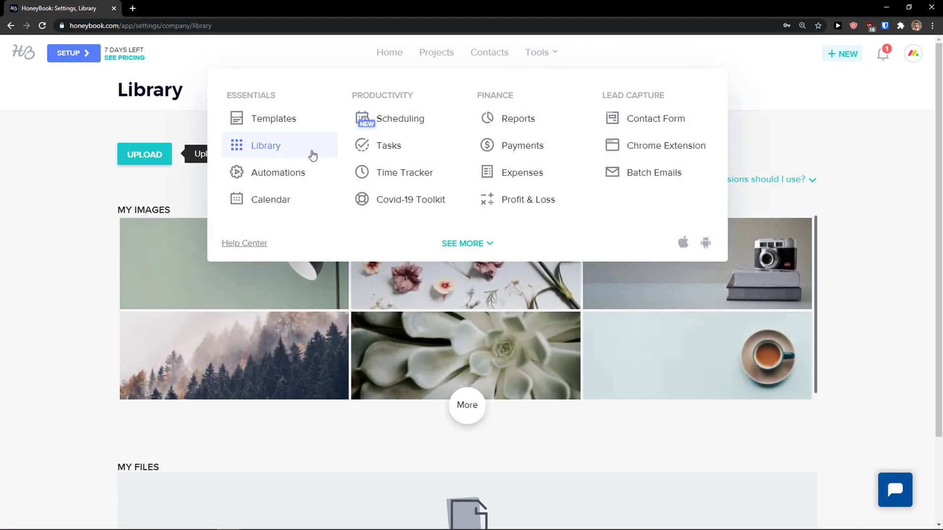
click(289, 181)
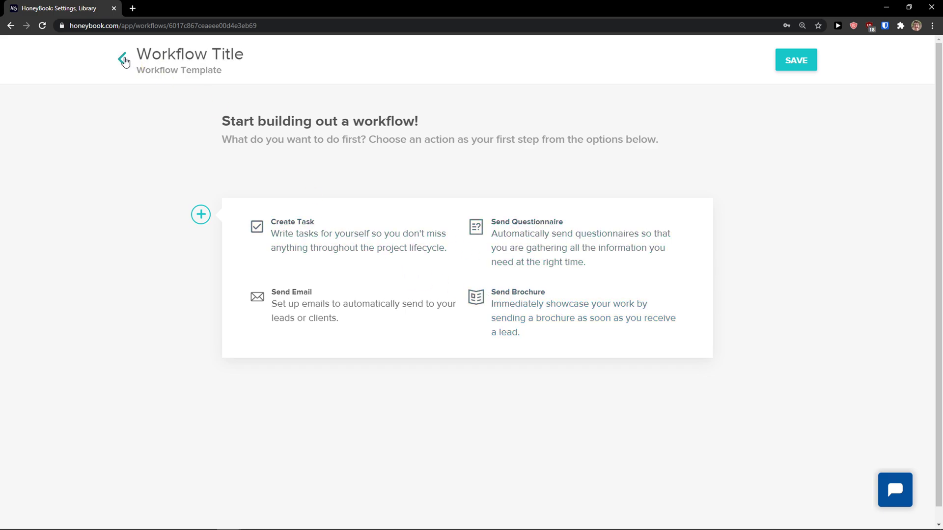
click(123, 59)
Open the Calendar showing February 2021 with the Youtube Channel event on Feb 3
mouse_move(542, 53)
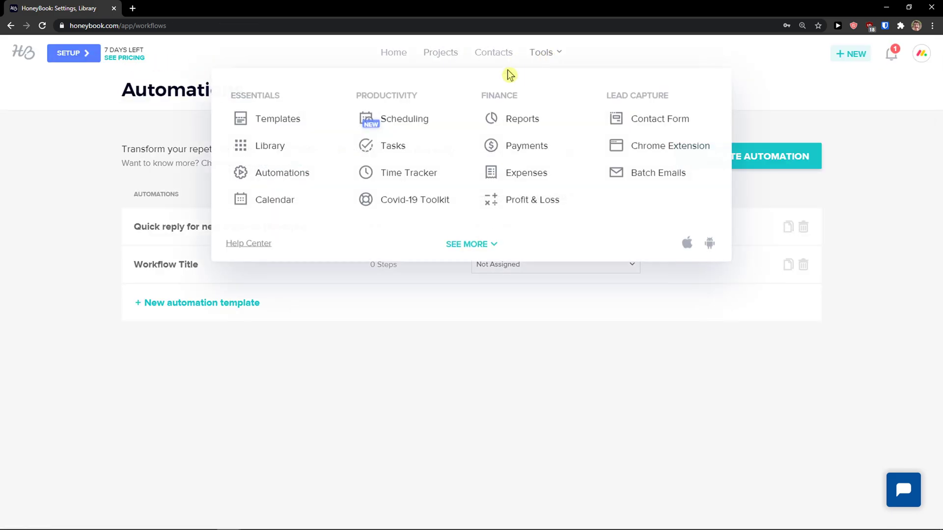
click(301, 196)
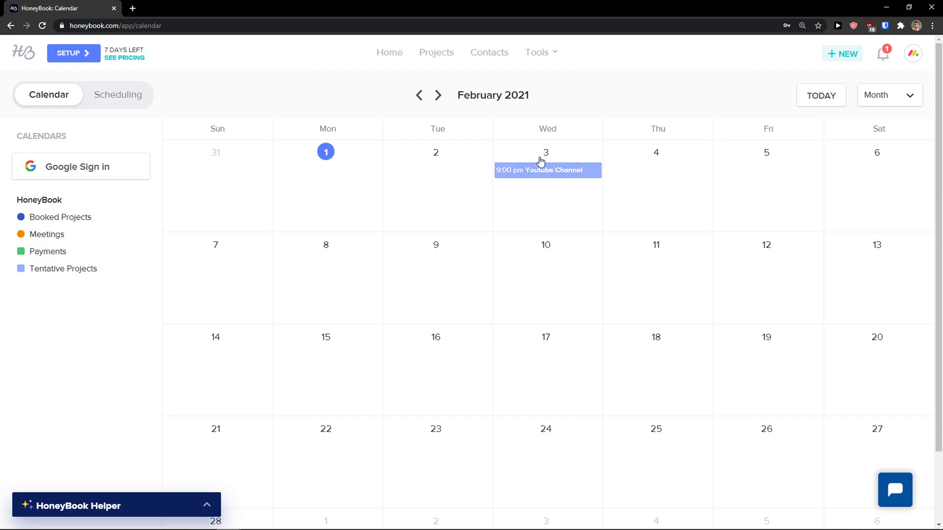
mouse_move(550, 55)
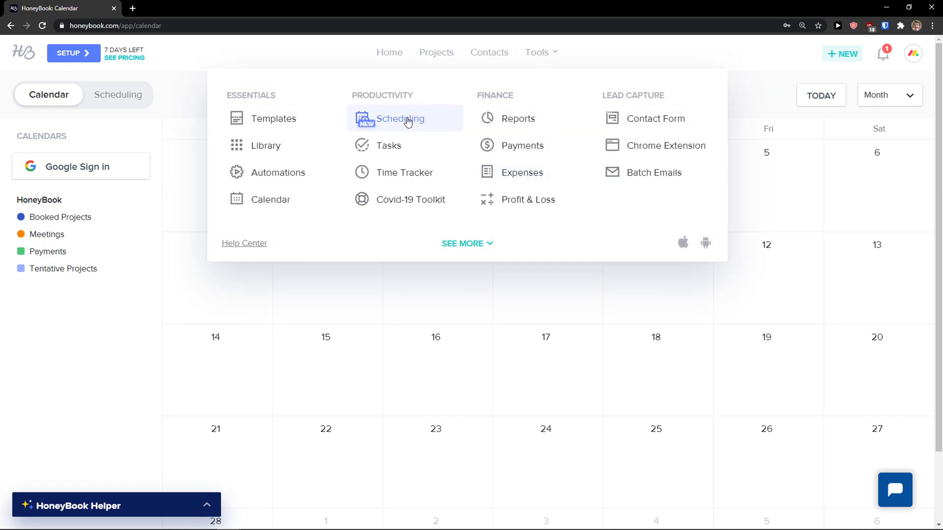
Tour the Scheduling, Tasks and Contacts pages, ending on the Time Tracker
click(408, 126)
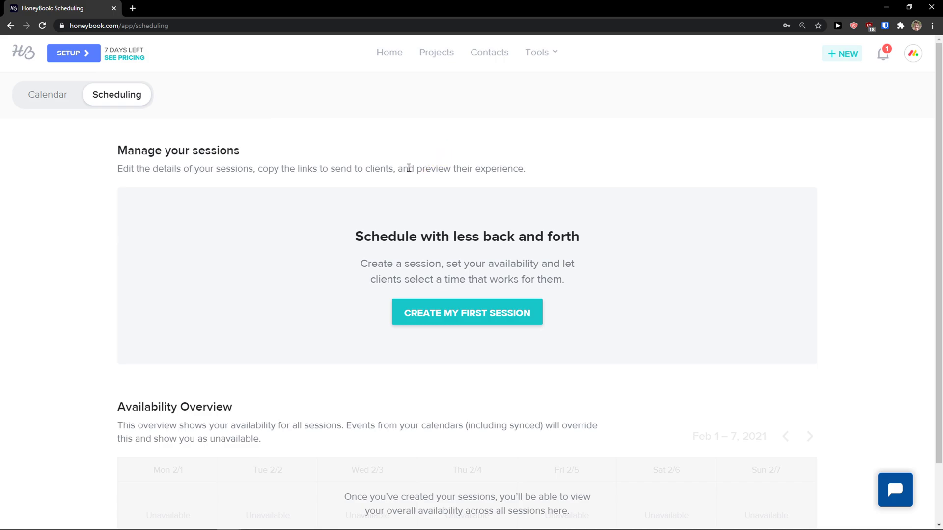
scroll(409, 171, down, 1)
scroll(356, 185, up, 1)
scroll(354, 186, up, 1)
click(550, 55)
click(399, 145)
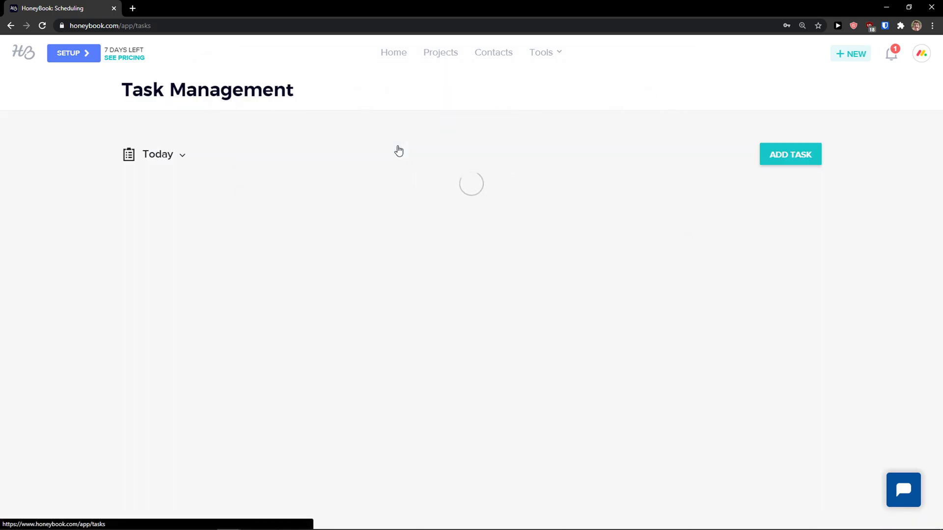
click(495, 54)
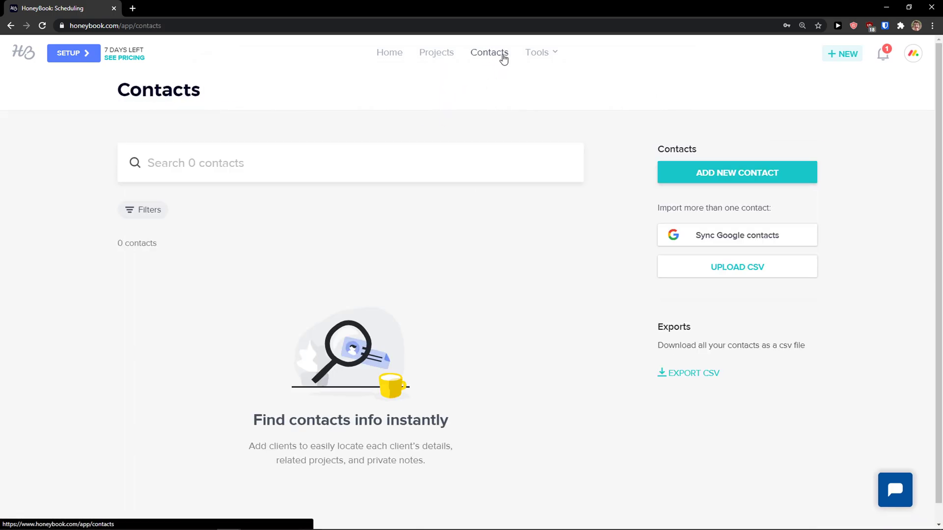
click(545, 54)
click(430, 175)
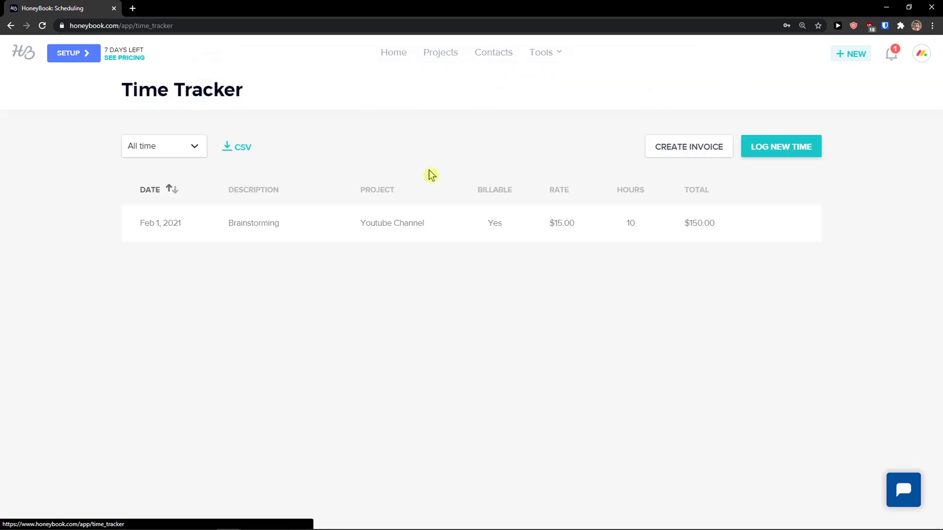
Open and cancel the Log New Time and Create Invoice dialogs on the Time Tracker
click(759, 140)
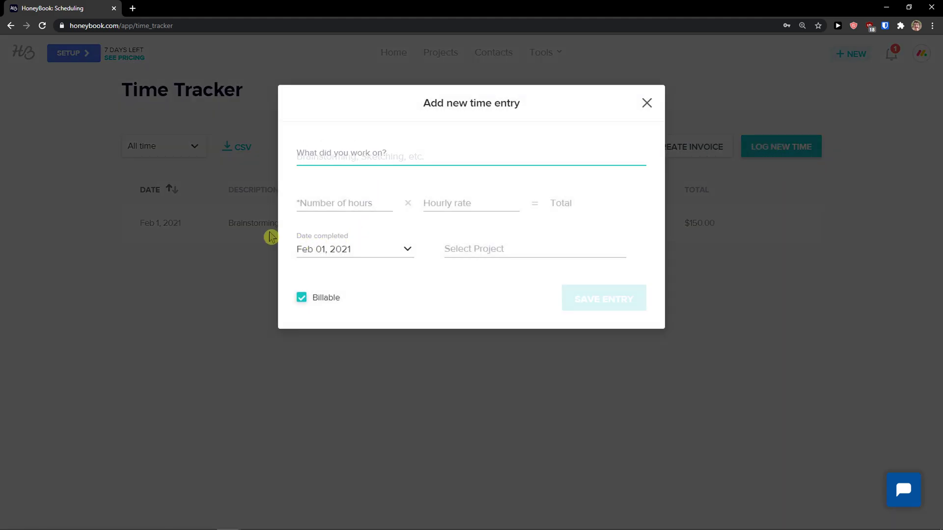
click(647, 102)
click(674, 156)
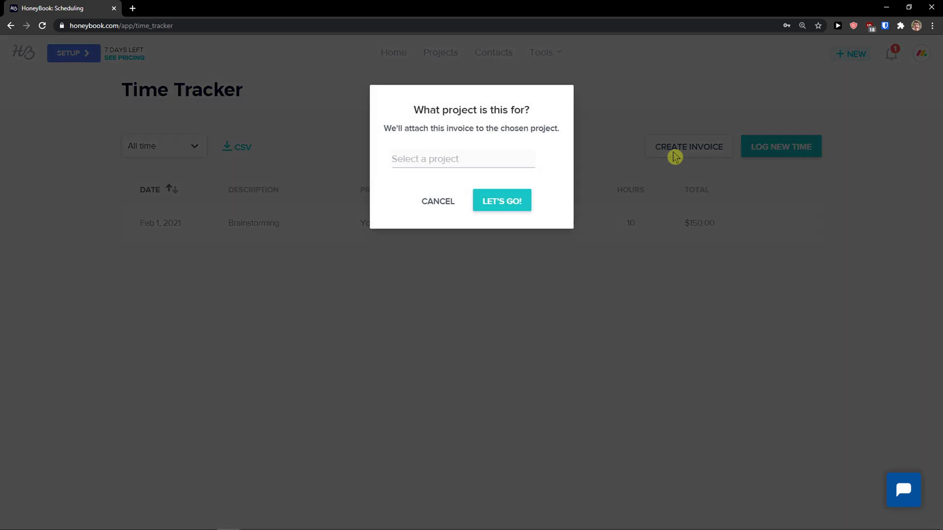
click(473, 160)
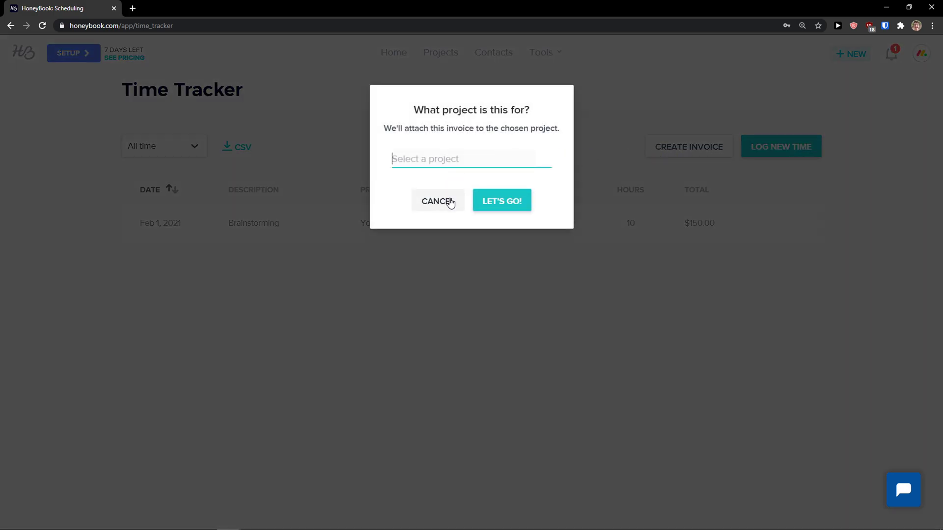
click(450, 202)
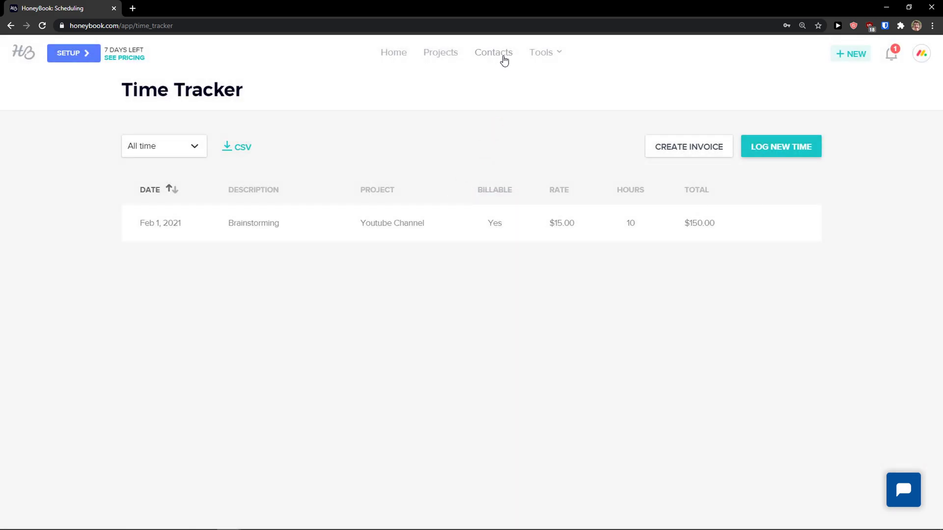
mouse_move(548, 58)
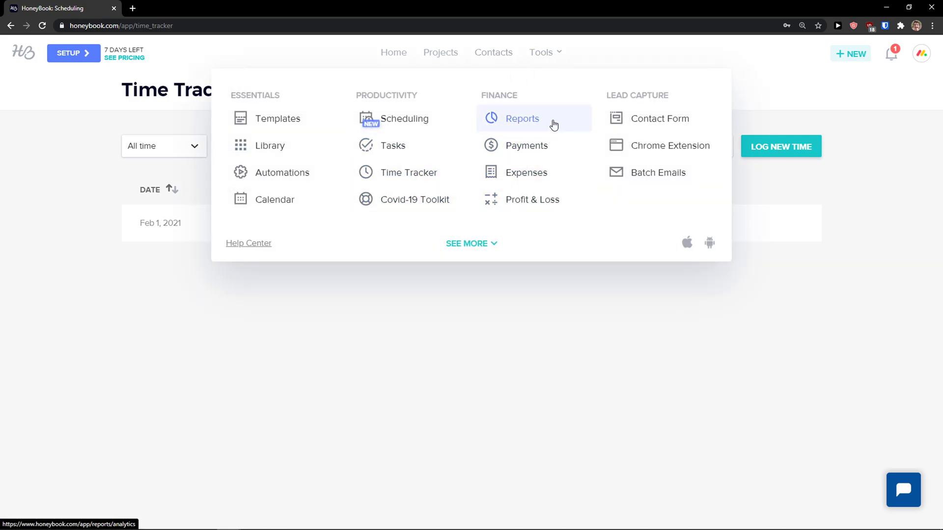
Review the Reports page, scrolling through its contents
click(554, 126)
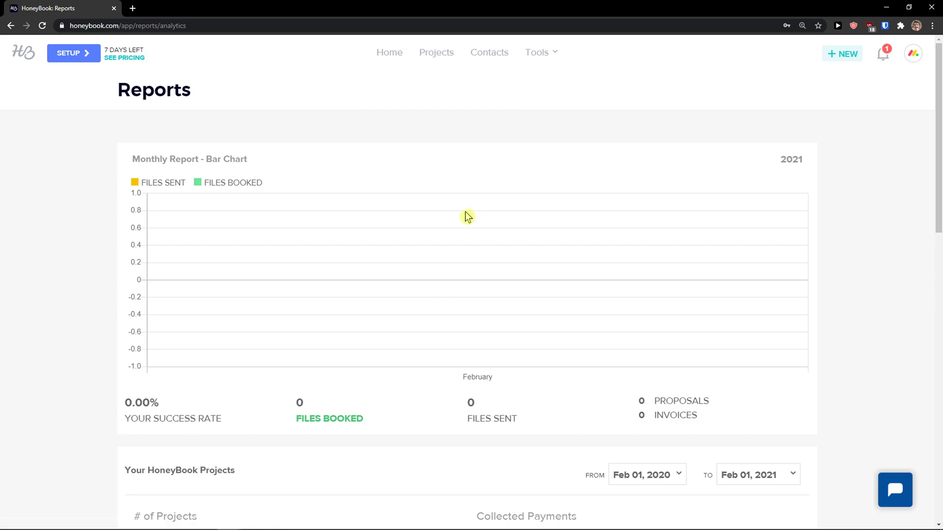
scroll(426, 227, down, 1)
scroll(429, 228, down, 3)
scroll(431, 227, up, 4)
Browse the bookkeeping Payments, Expenses, Profit & Loss and QuickBooks sections
mouse_move(542, 58)
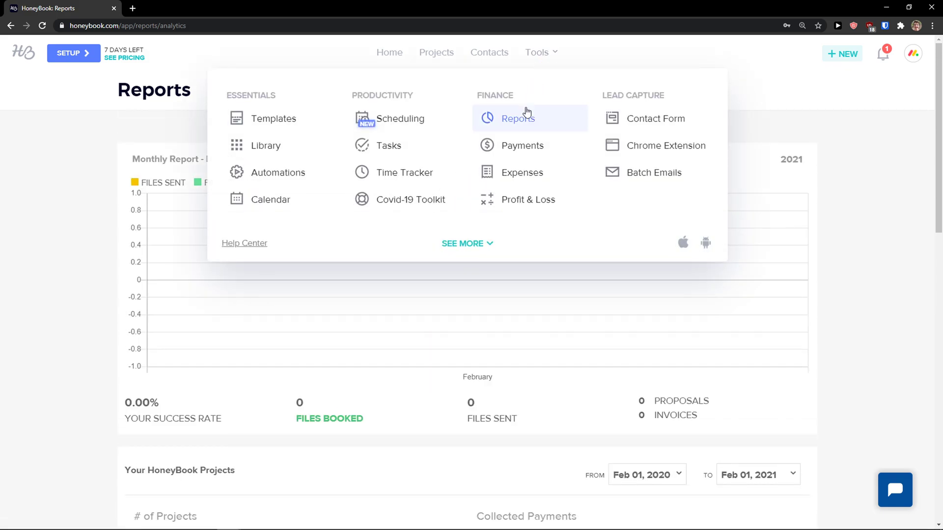
click(536, 154)
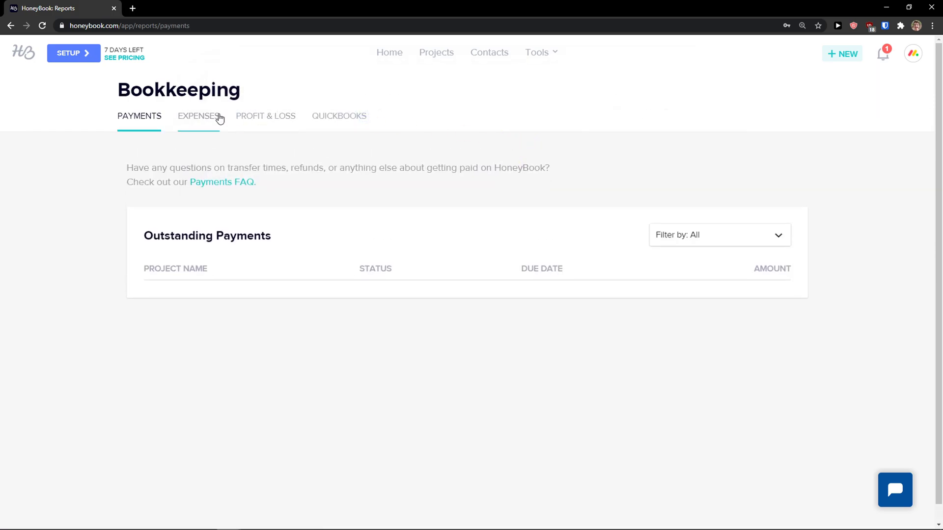
click(219, 118)
click(291, 121)
click(372, 116)
click(266, 121)
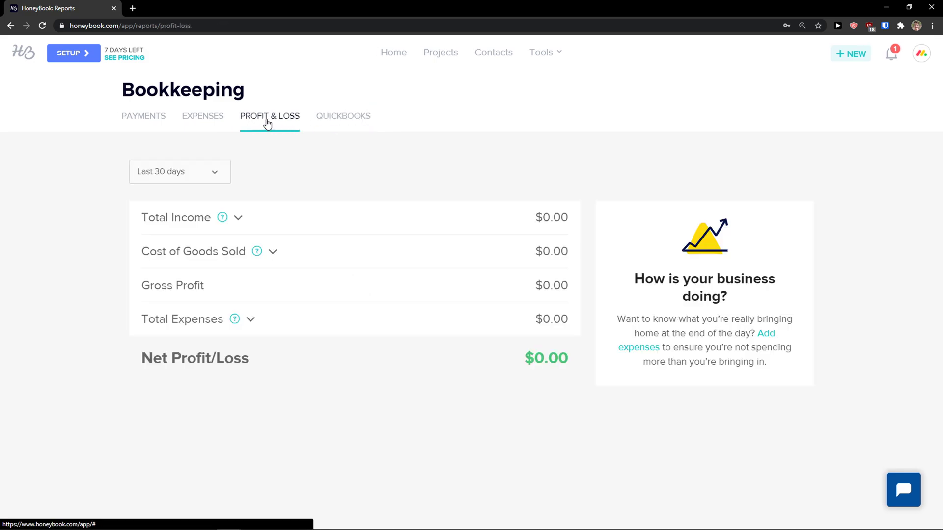
click(150, 121)
Reopen the Profit & Loss report, showing $0.00 net profit for the last 30 days
mouse_move(555, 58)
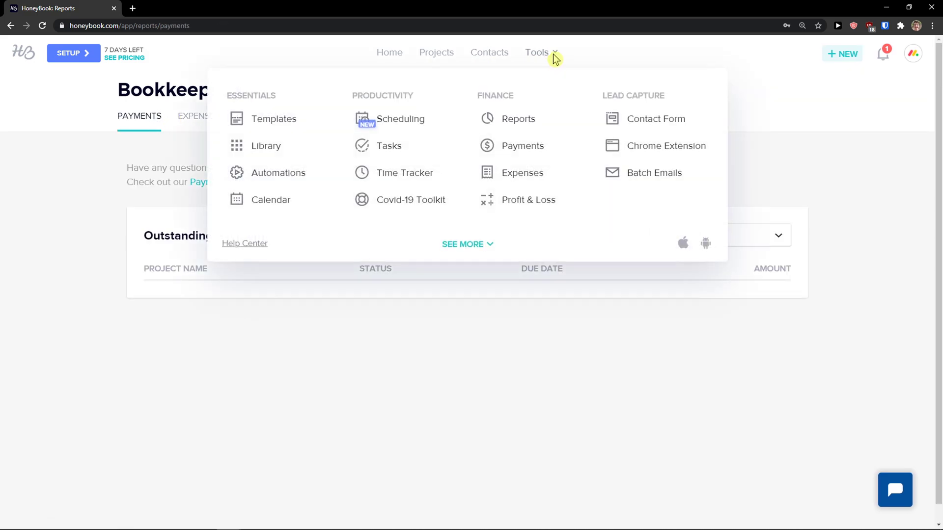
click(552, 201)
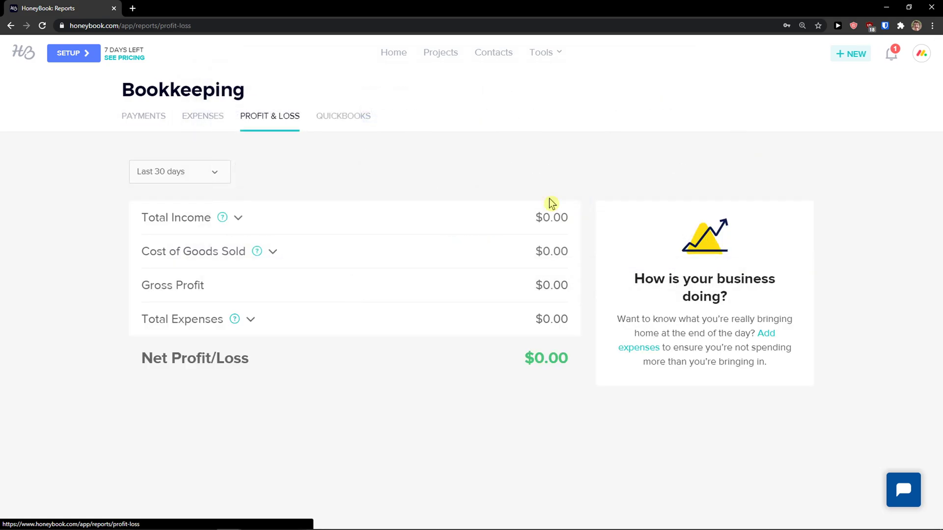
mouse_move(544, 55)
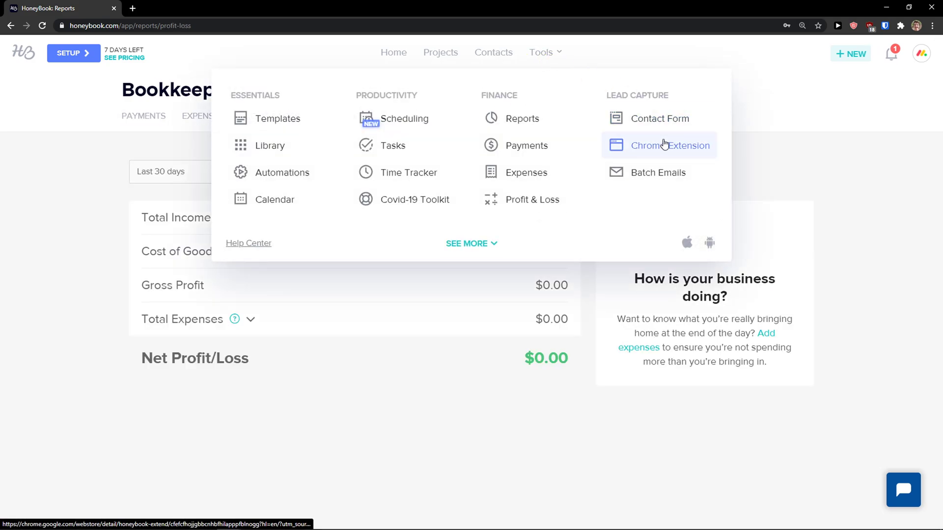
click(688, 122)
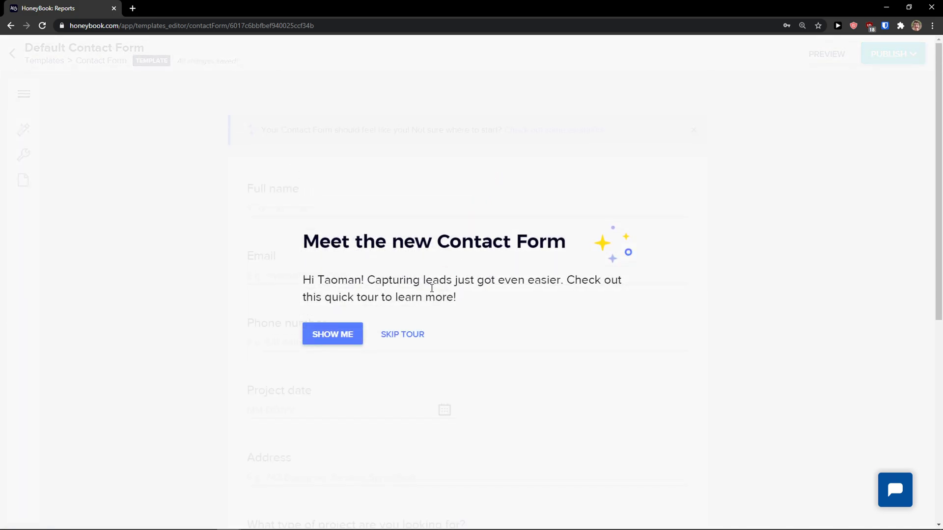
click(402, 334)
scroll(424, 285, down, 4)
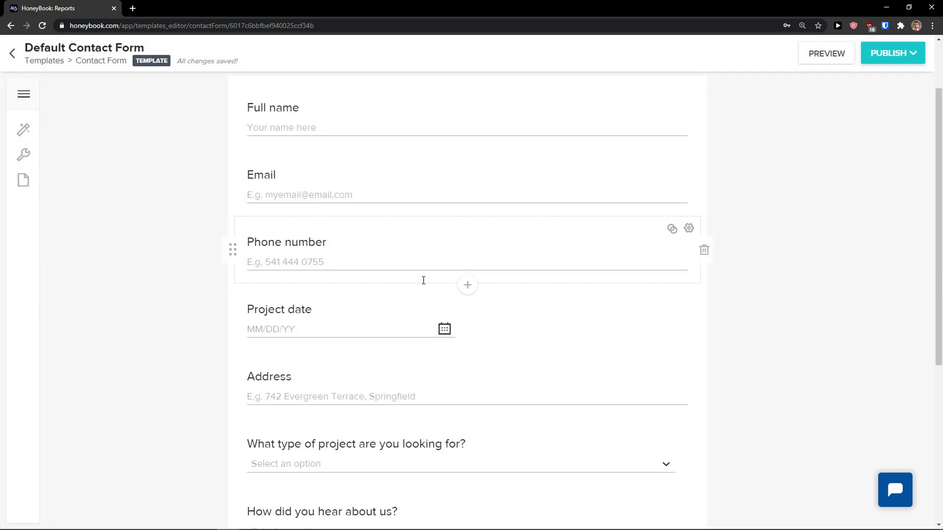
scroll(416, 281, down, 3)
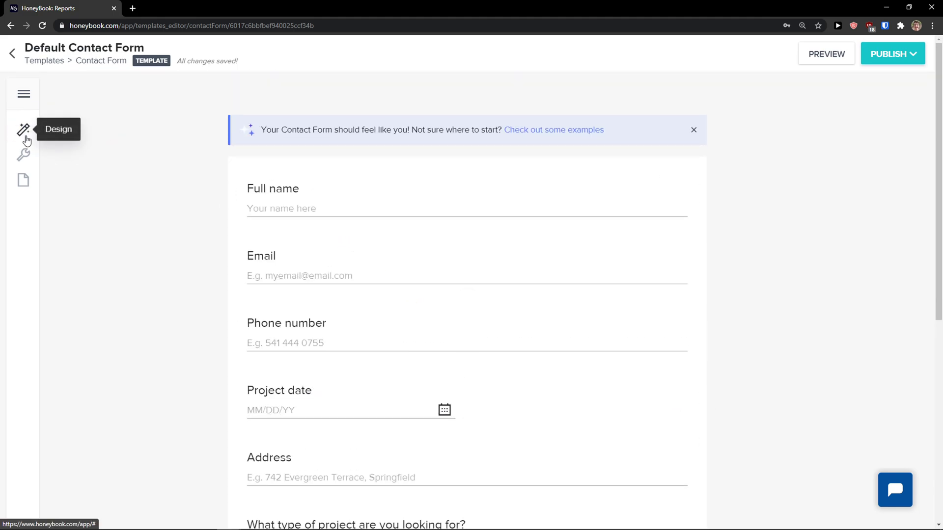
click(26, 132)
click(72, 161)
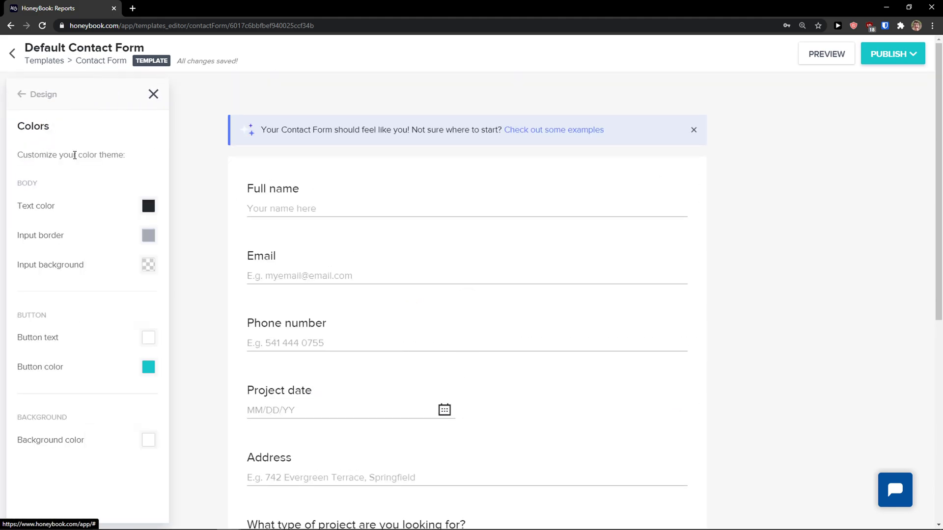
click(20, 99)
click(21, 98)
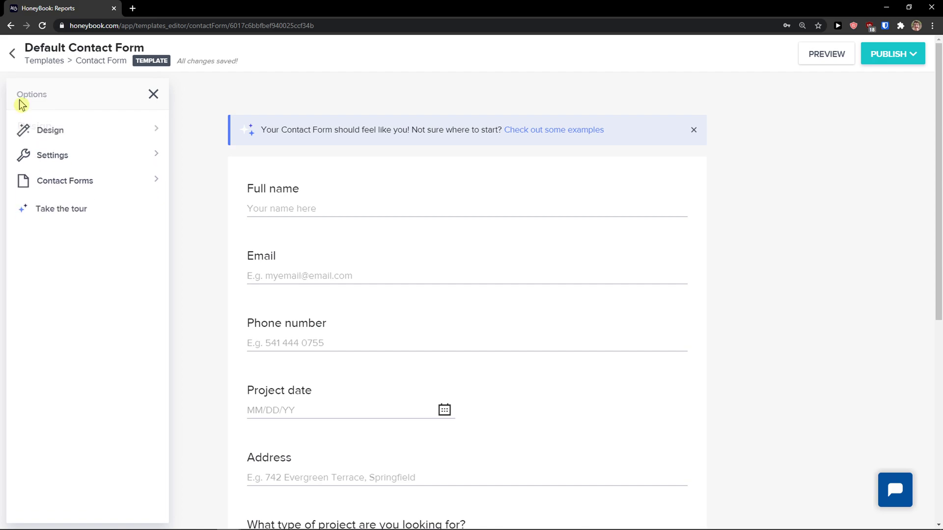
mouse_move(235, 199)
mouse_down()
mouse_move(231, 267)
mouse_move(244, 226)
mouse_move(234, 191)
mouse_up()
scroll(365, 260, down, 7)
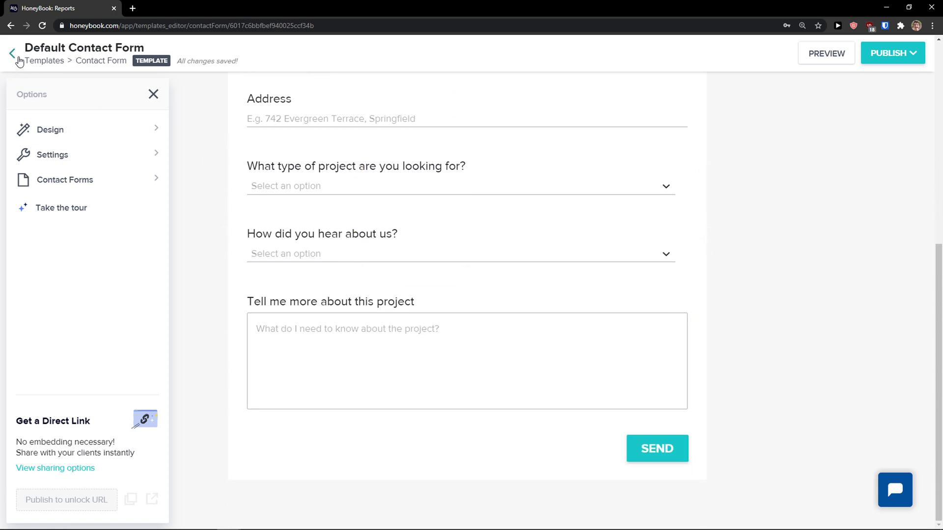
click(12, 53)
click(559, 60)
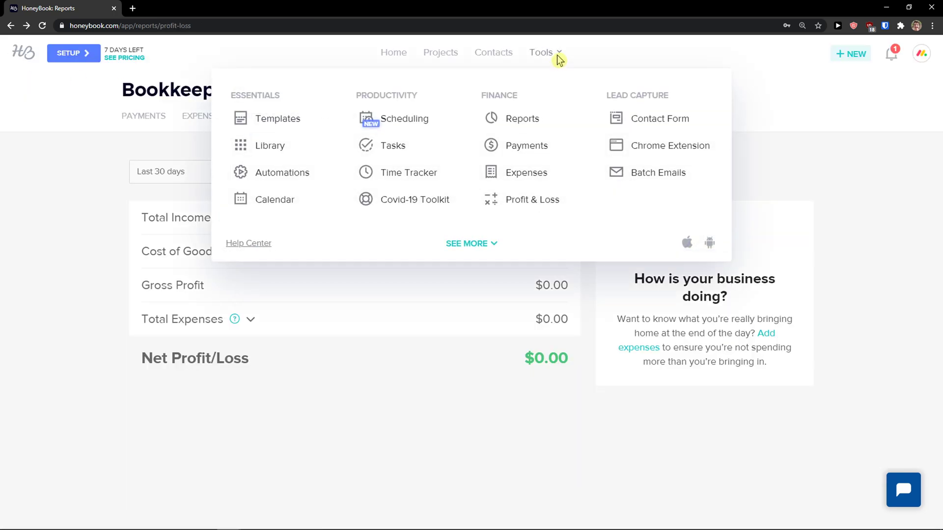
click(467, 245)
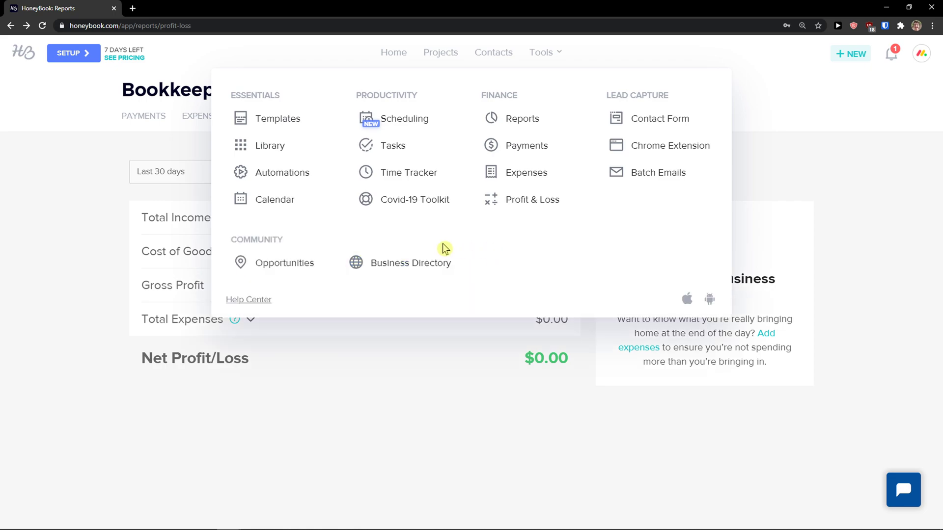